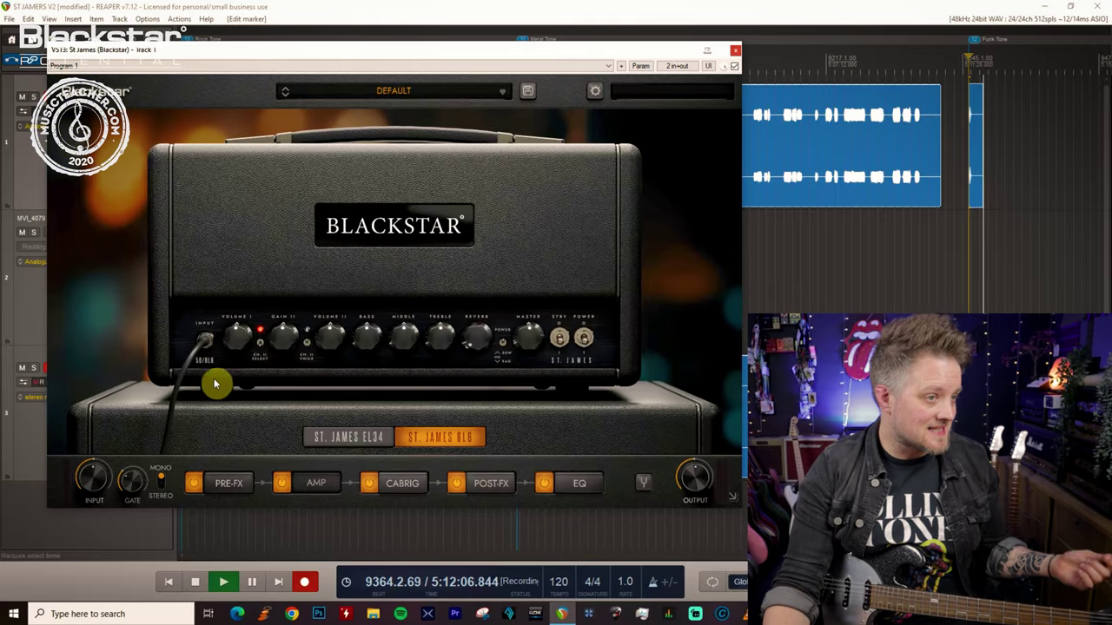
# Put the 6L6 head on clean channel 1 and bring up the cab rig page.
pyautogui.click(263, 348)
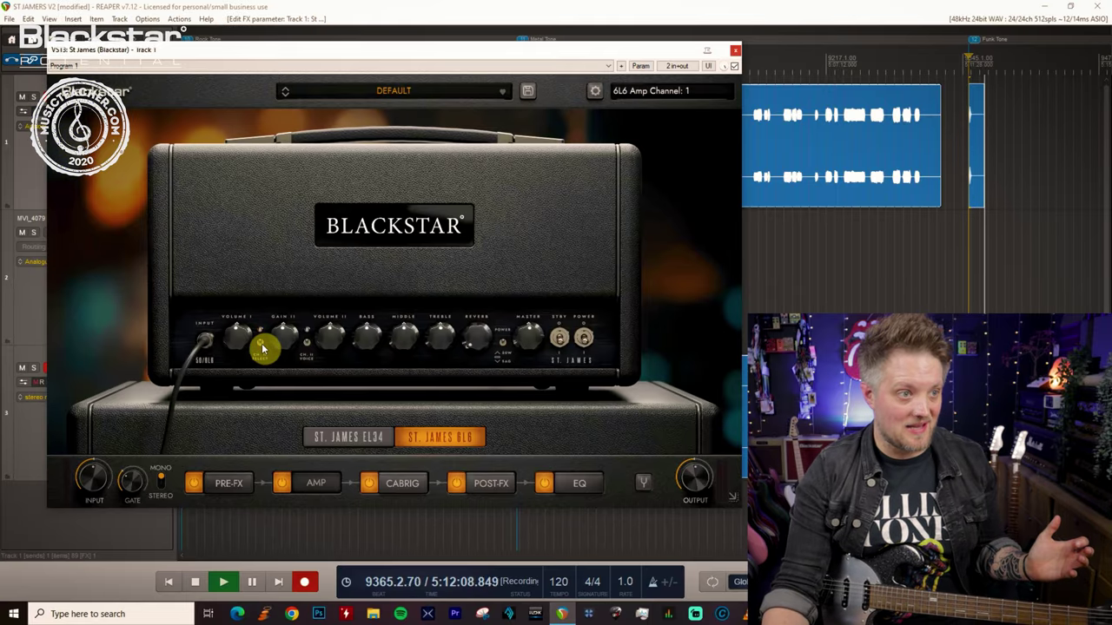
pyautogui.click(410, 486)
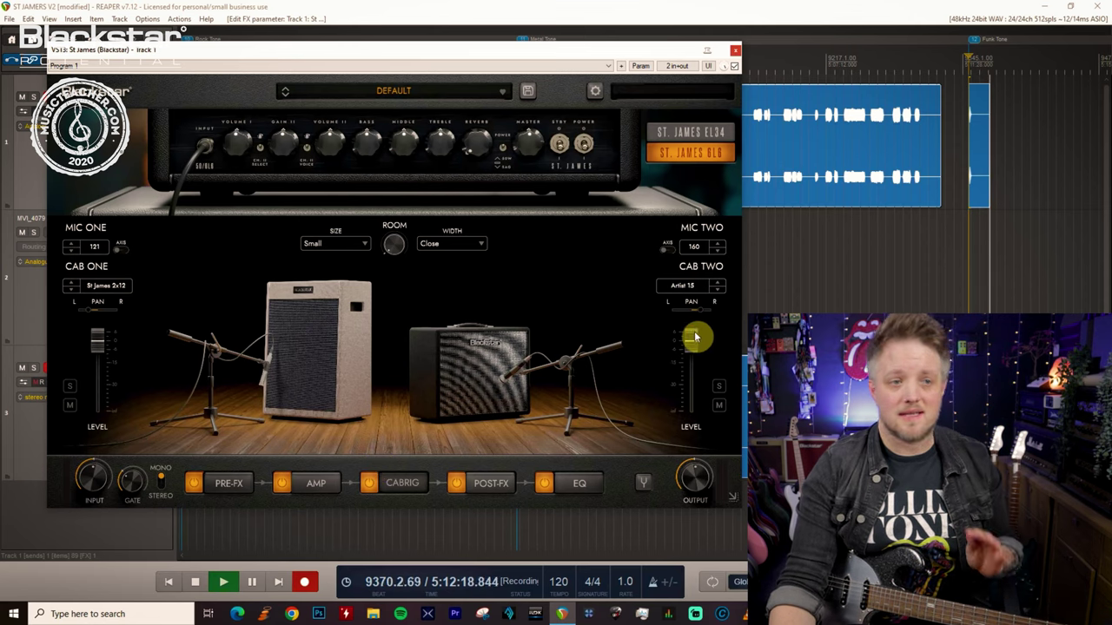
# Pull Cab Two's level to -inf and change Cab One to the St James 1x12 Combo.
pyautogui.moveTo(695, 337); pyautogui.dragTo(687, 466)
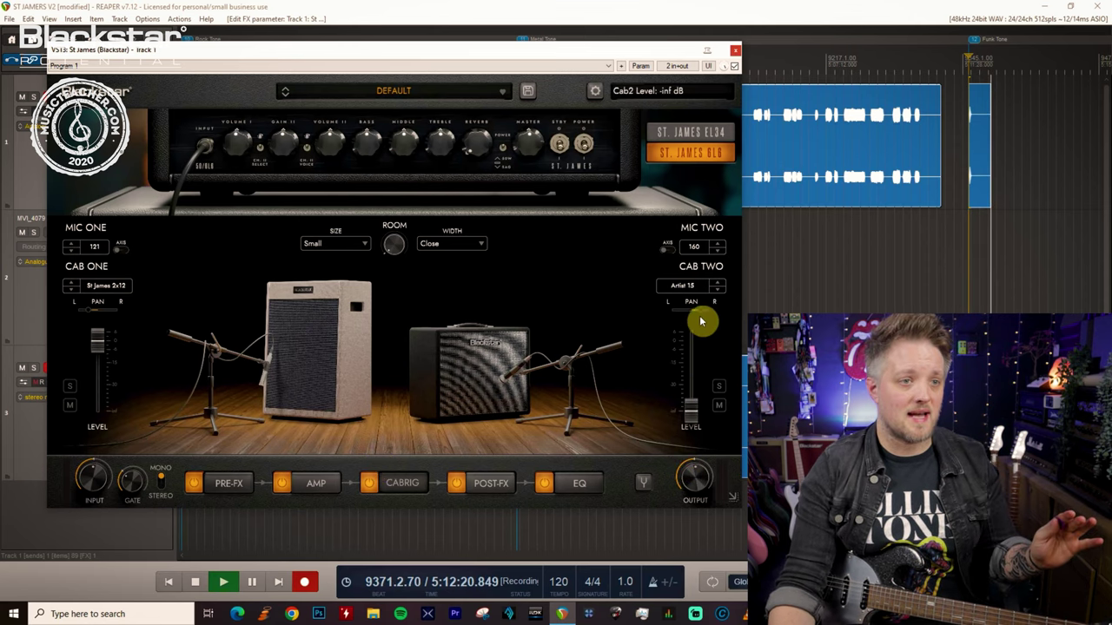
pyautogui.moveTo(92, 316); pyautogui.dragTo(99, 310)
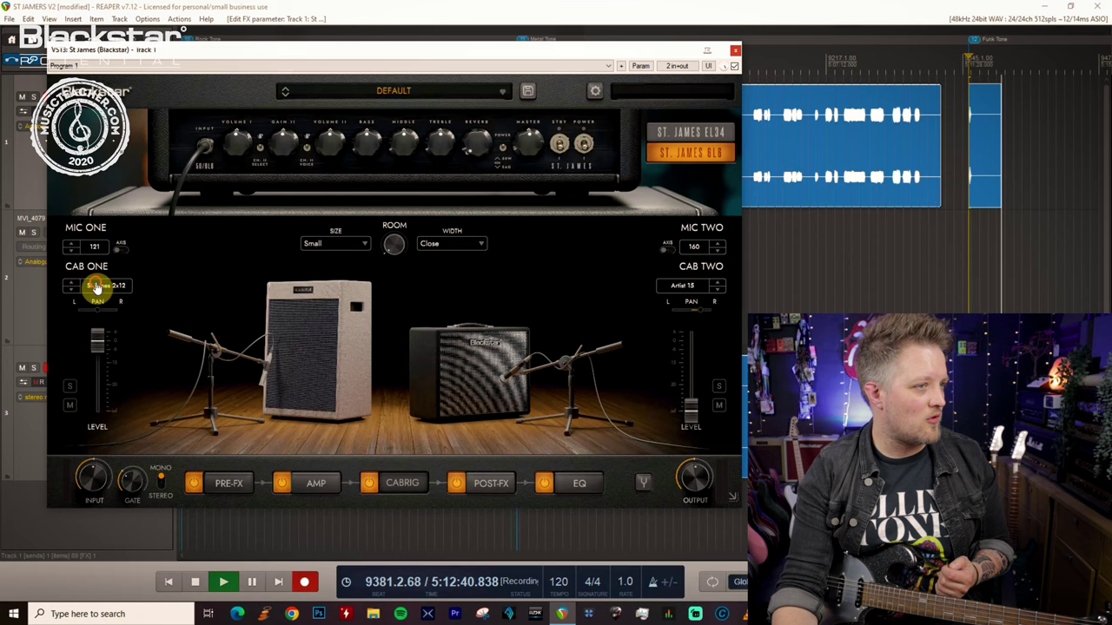
pyautogui.click(97, 287)
pyautogui.scroll(-2, 355, 387)
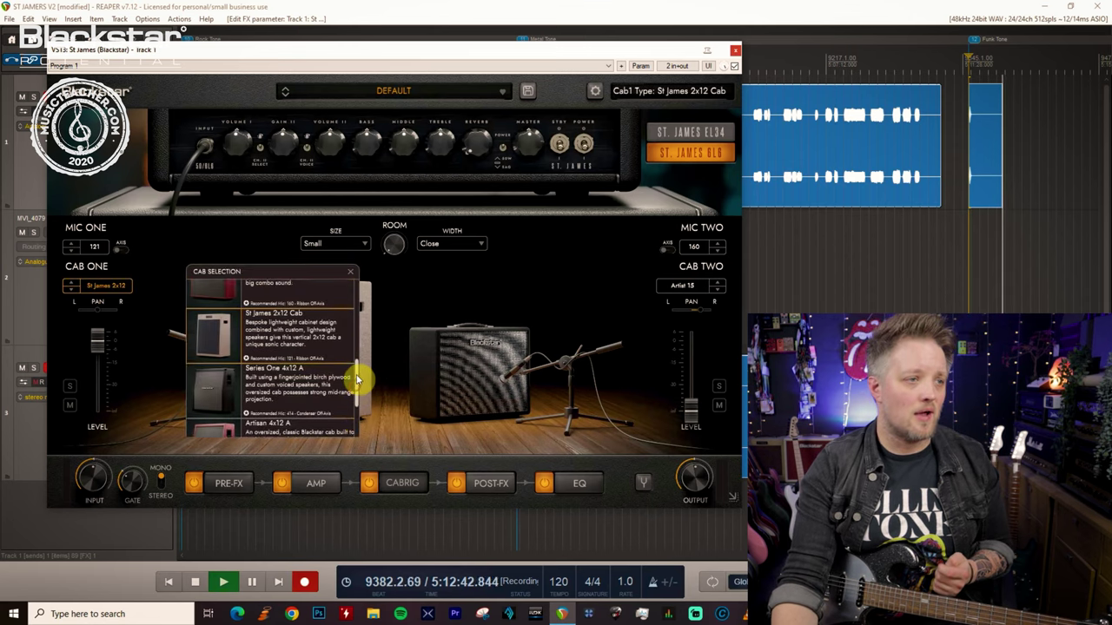
pyautogui.moveTo(357, 379); pyautogui.dragTo(356, 326)
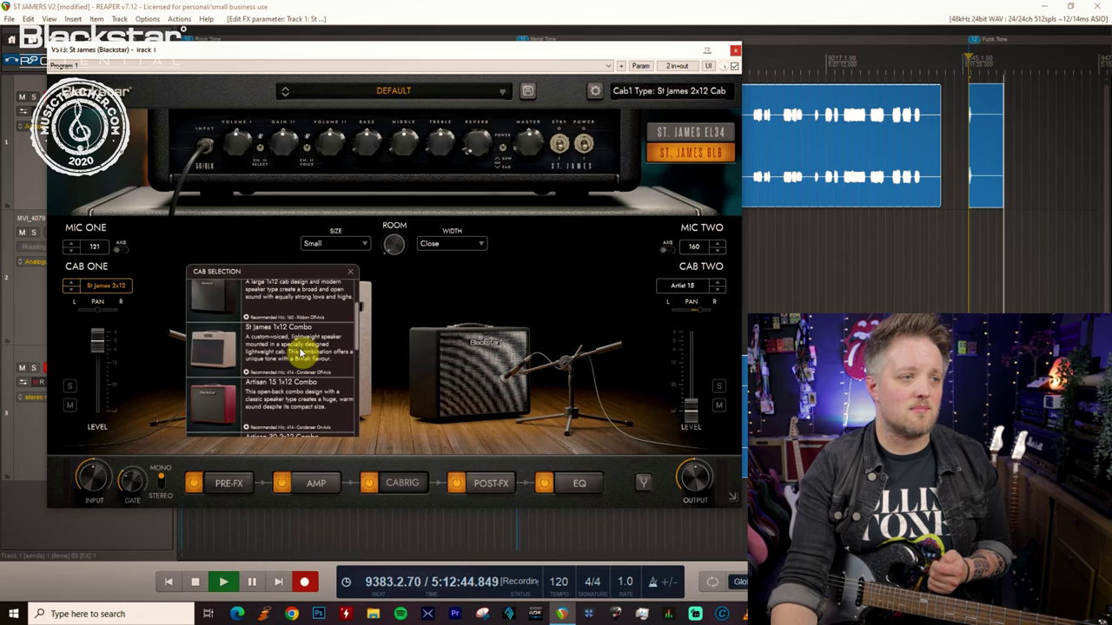
pyautogui.click(275, 352)
pyautogui.click(347, 276)
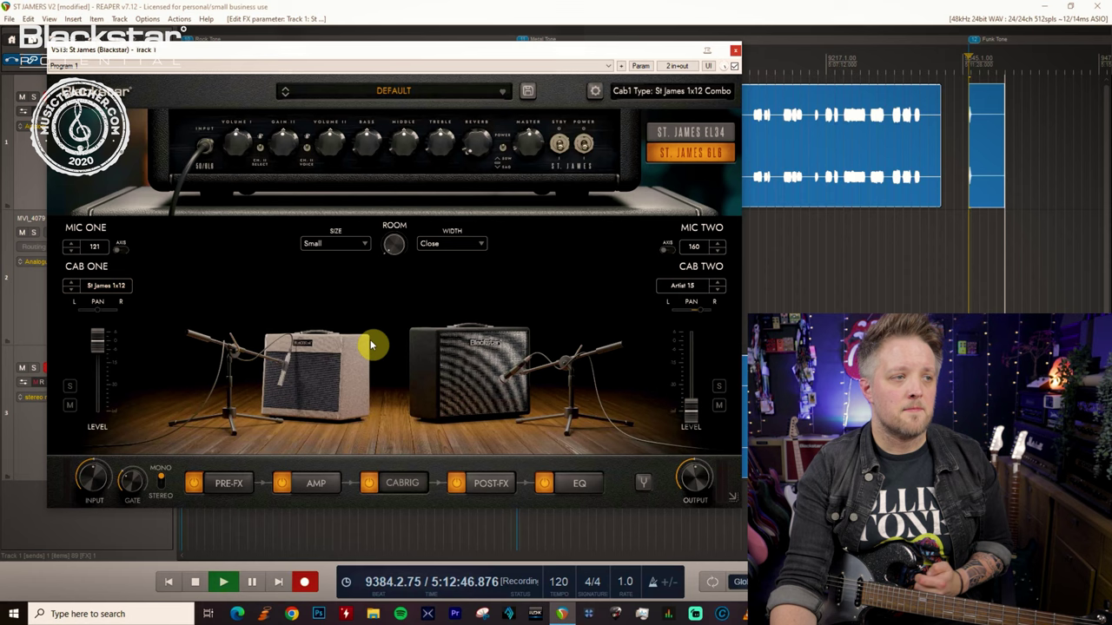
# Give Mic One a 67 Condenser microphone placed On-Axis.
pyautogui.click(98, 250)
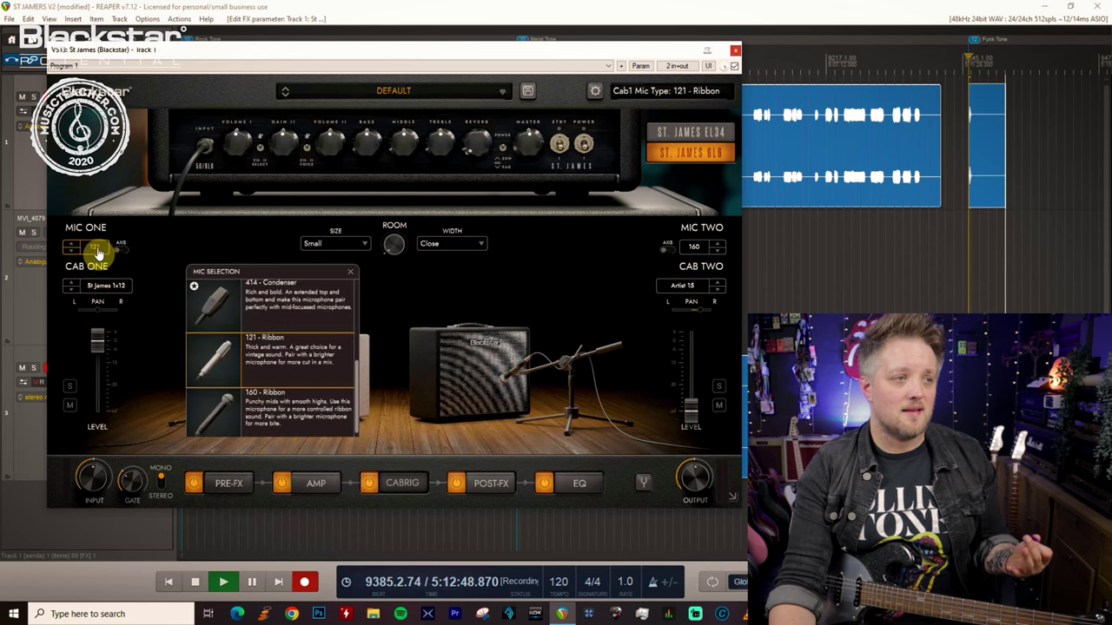
pyautogui.scroll(3, 284, 341)
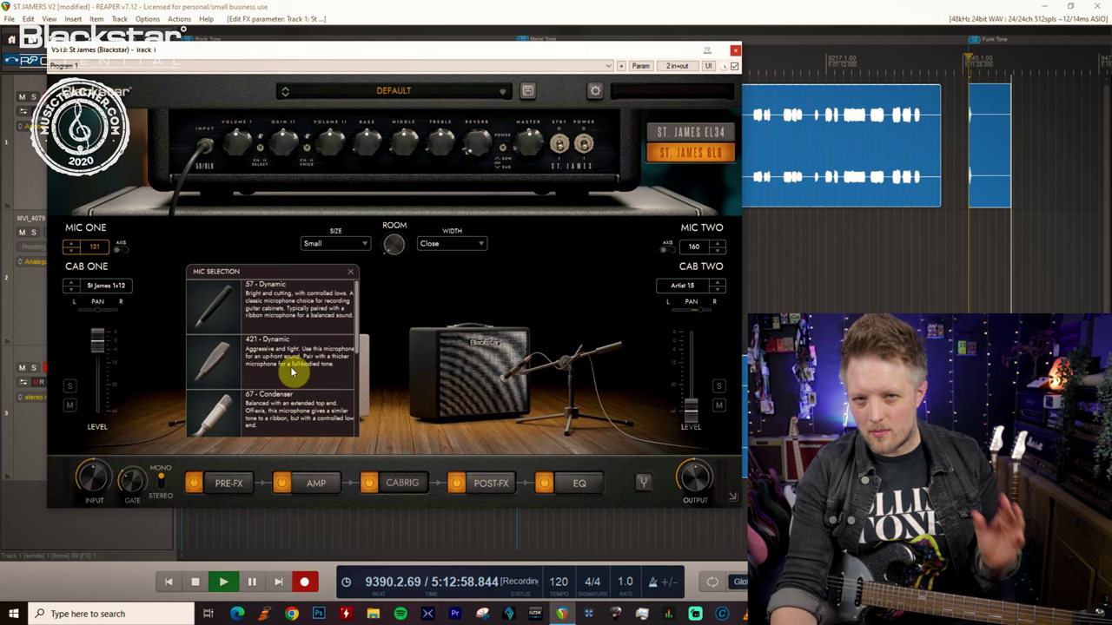
pyautogui.click(295, 412)
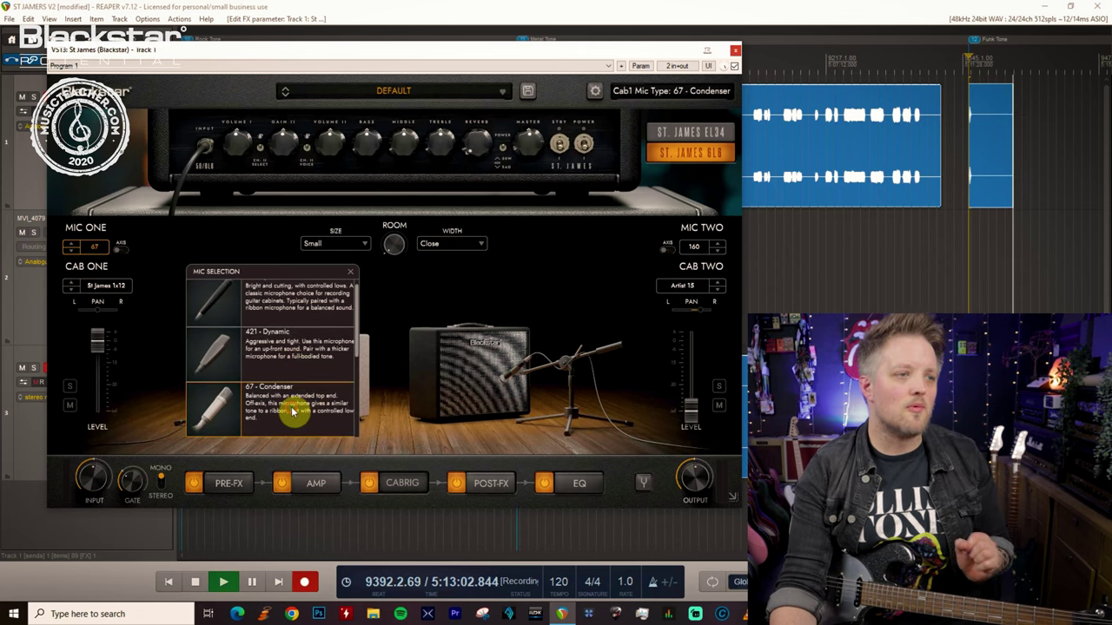
pyautogui.click(350, 272)
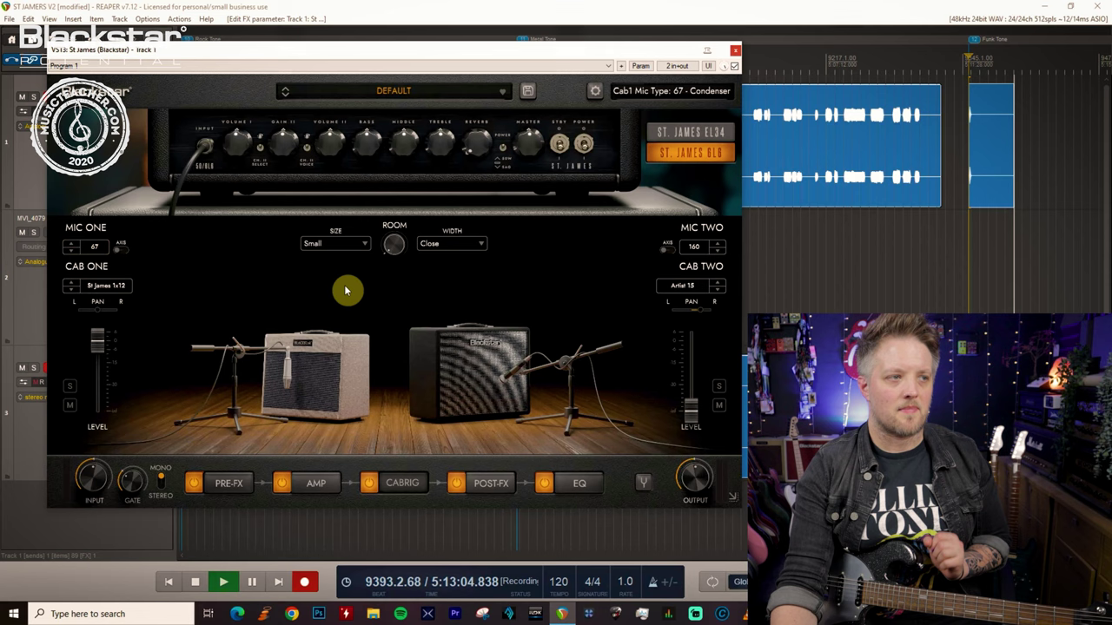
pyautogui.click(123, 251)
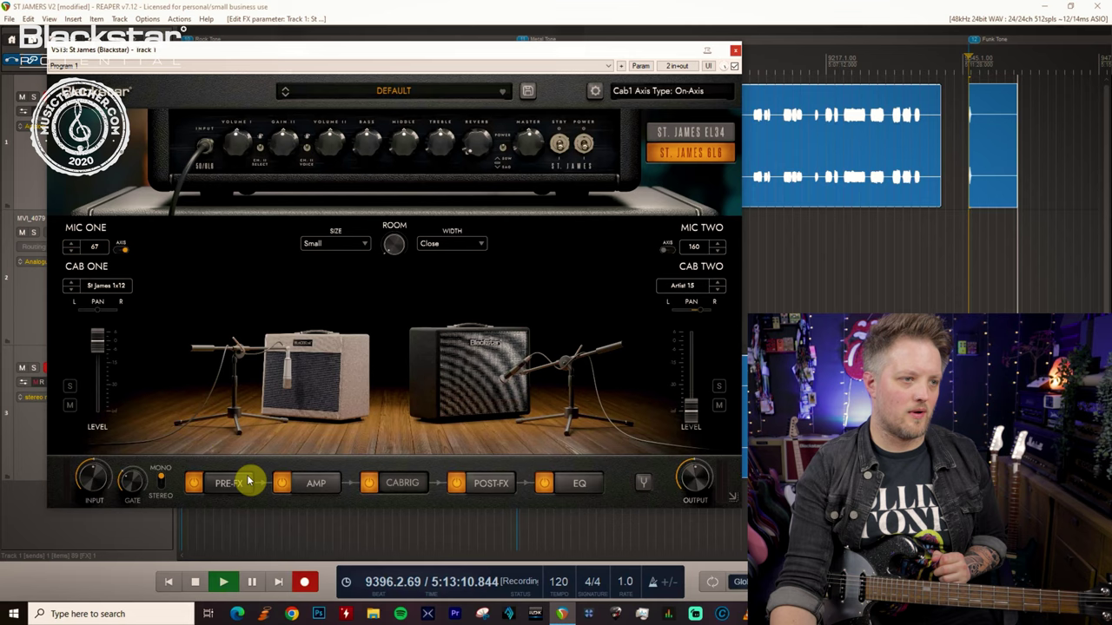
# Switch off the PRE-FX compressor and the POST-FX reverb, then go back to the AMP page.
pyautogui.click(309, 483)
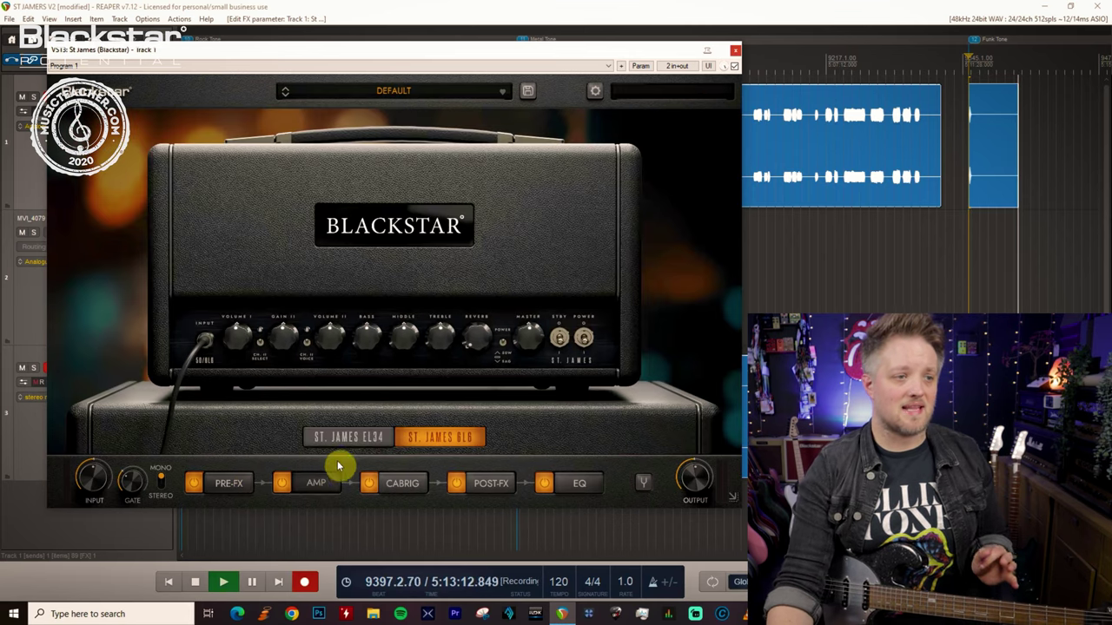
pyautogui.click(241, 484)
pyautogui.click(212, 415)
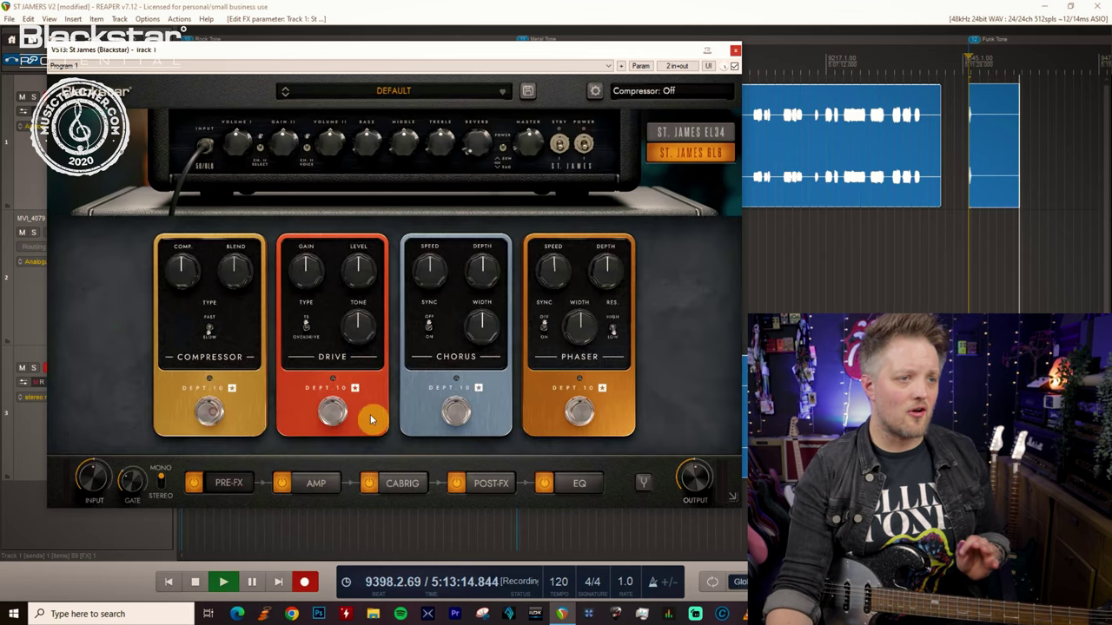
pyautogui.click(483, 486)
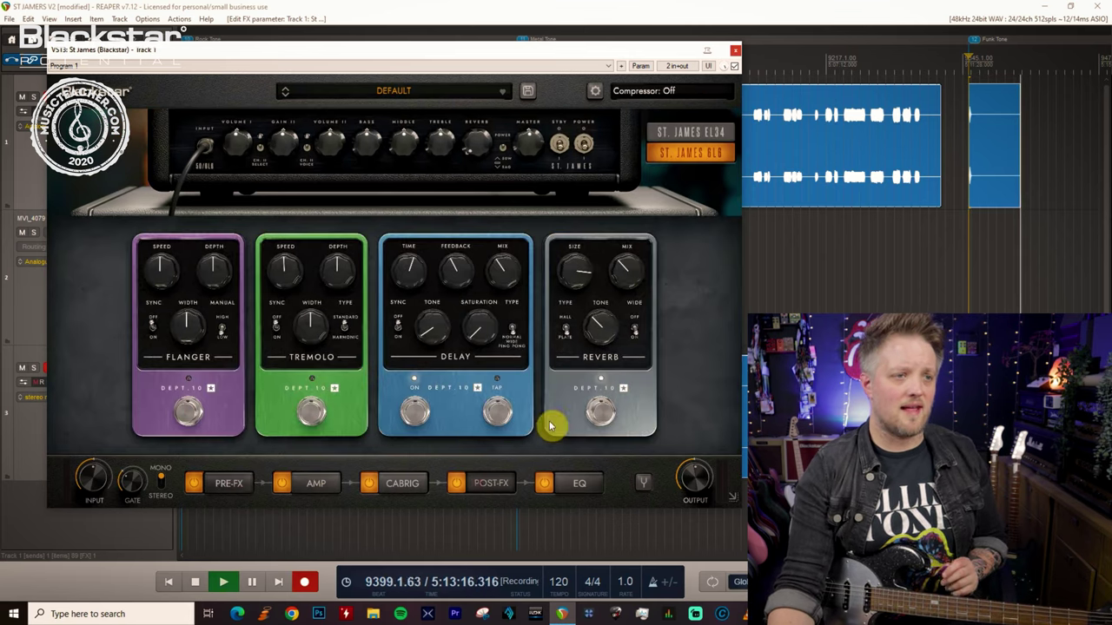
pyautogui.click(600, 413)
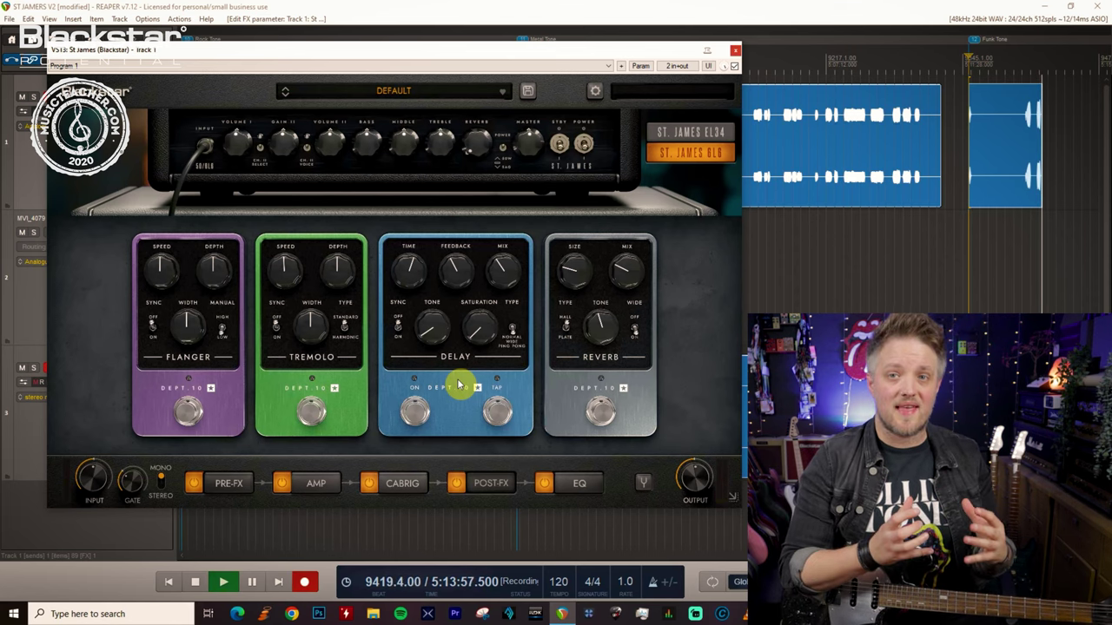
pyautogui.click(313, 485)
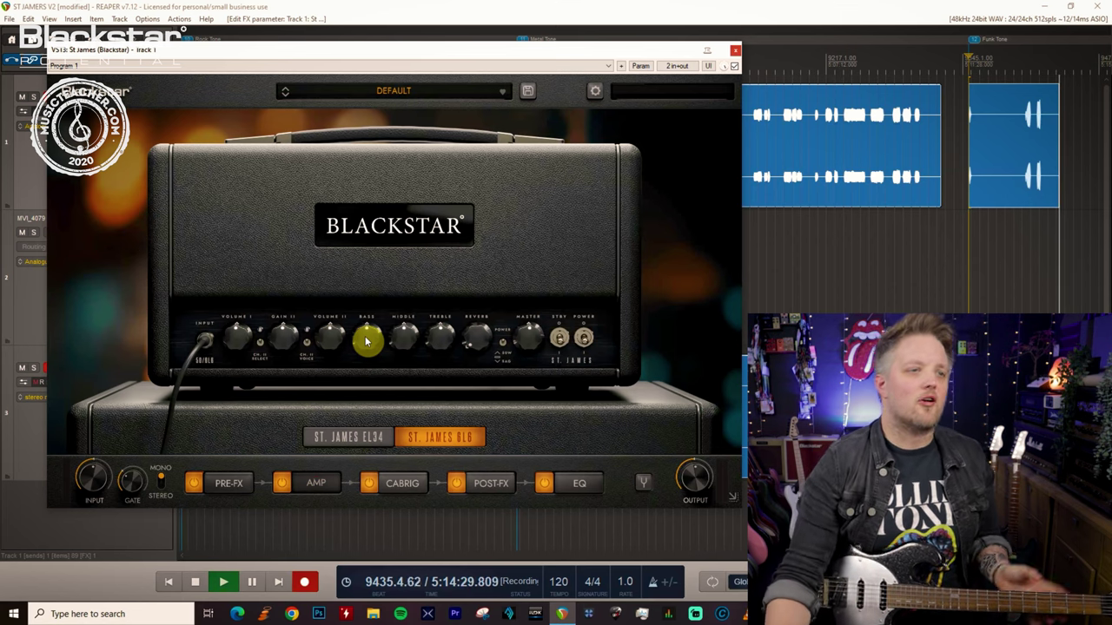
# Set the 6L6 head's Master to 7.6 and Bass to about 6.6.
pyautogui.moveTo(536, 342); pyautogui.dragTo(535, 304)
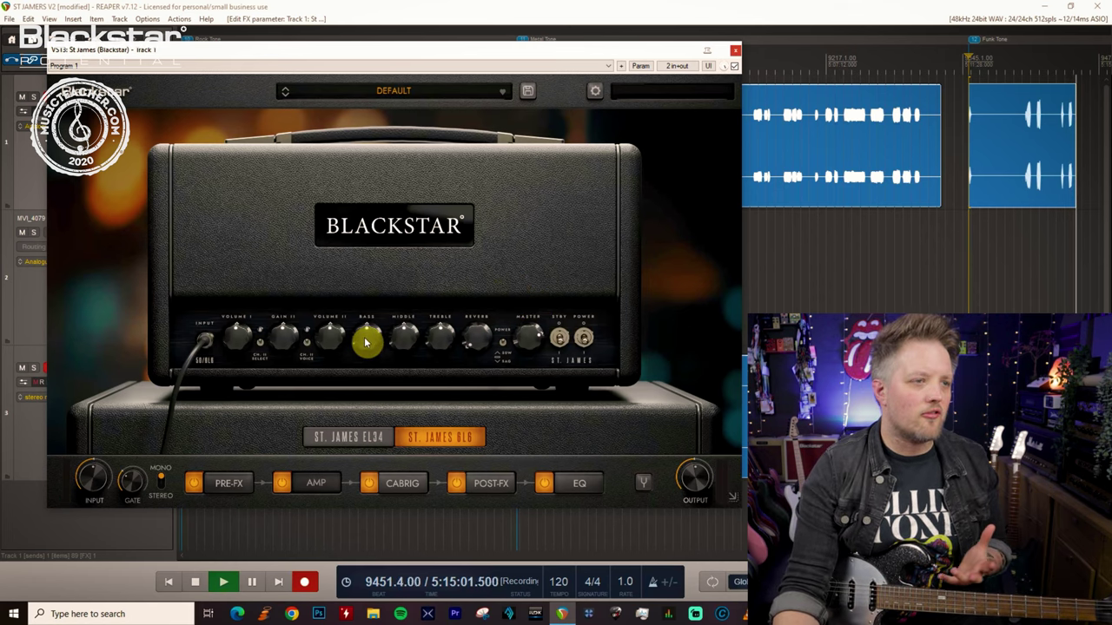
pyautogui.moveTo(371, 348)
pyautogui.mouseDown()
pyautogui.moveTo(372, 329)
pyautogui.moveTo(409, 347)
pyautogui.moveTo(372, 341)
pyautogui.mouseUp()
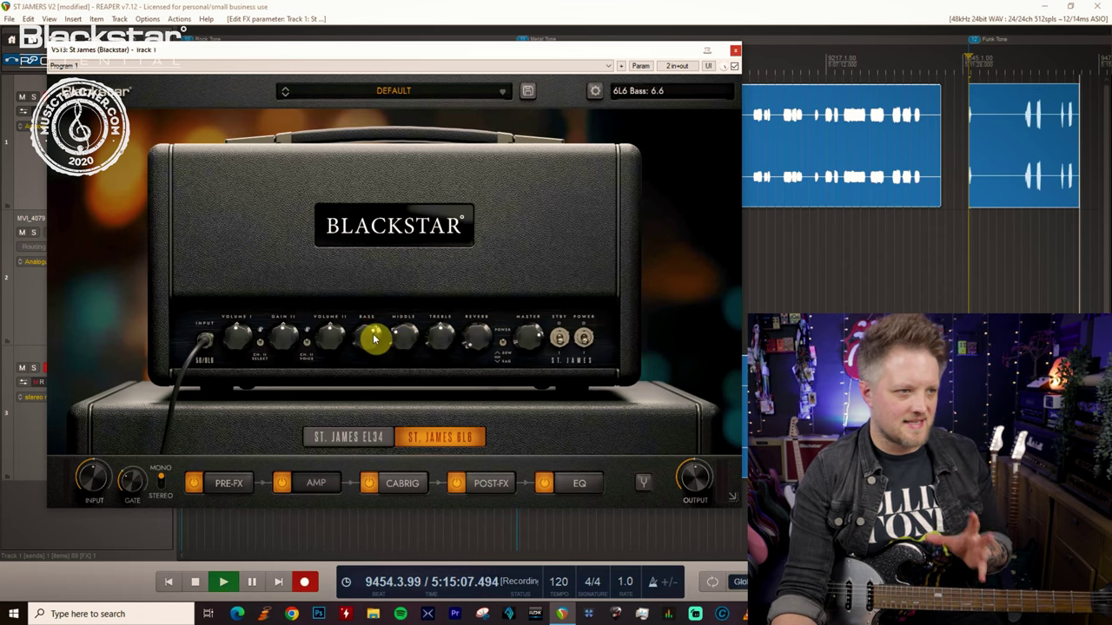
# Turn the compressor on with Comp 7.3, Blend about 8.8 and Slow type, then bypass it.
pyautogui.click(247, 485)
pyautogui.click(209, 414)
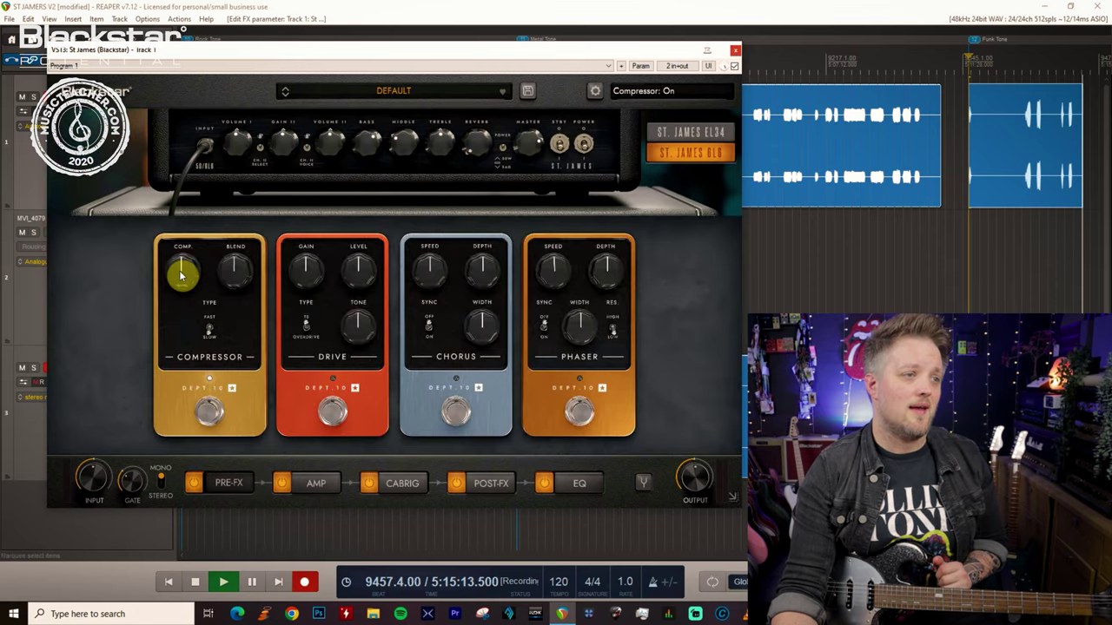
pyautogui.moveTo(179, 273); pyautogui.dragTo(236, 265)
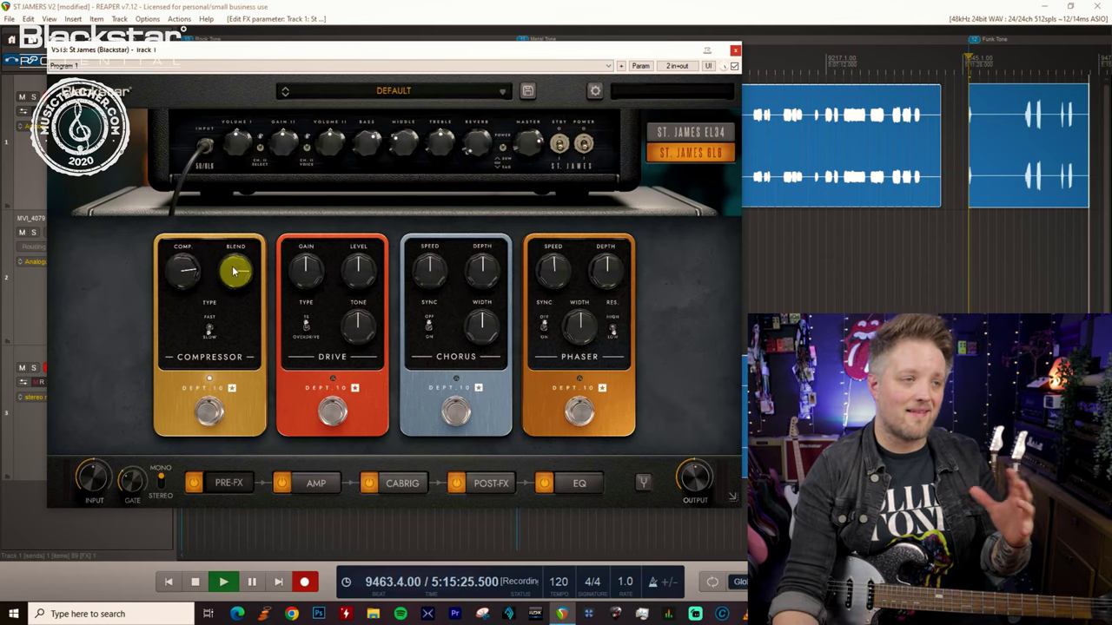
pyautogui.moveTo(233, 276); pyautogui.dragTo(241, 276)
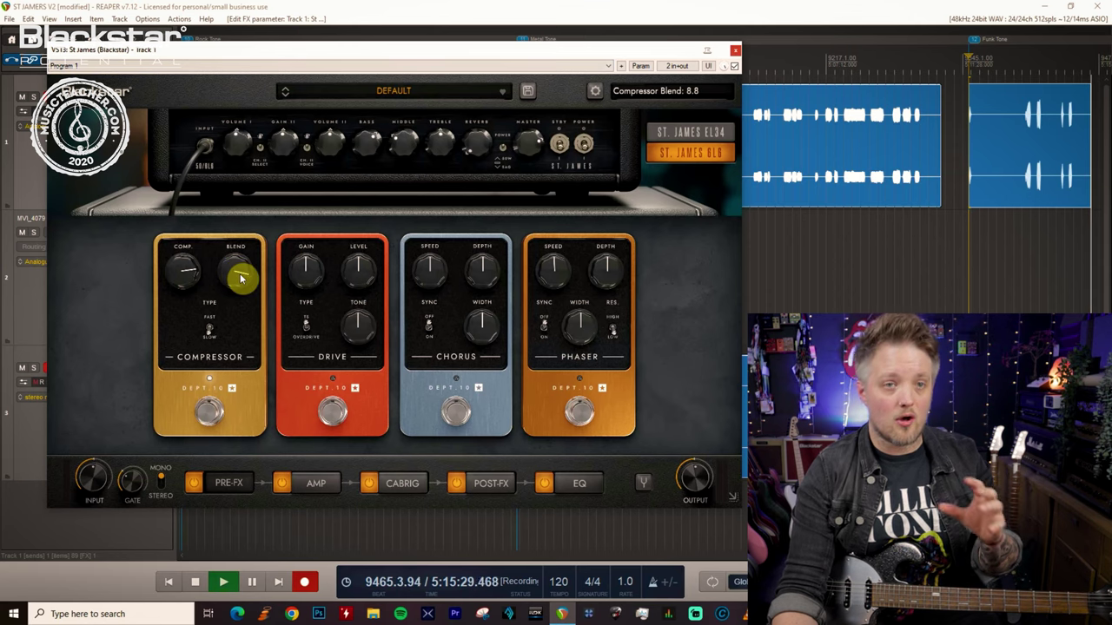
pyautogui.click(210, 336)
pyautogui.click(213, 345)
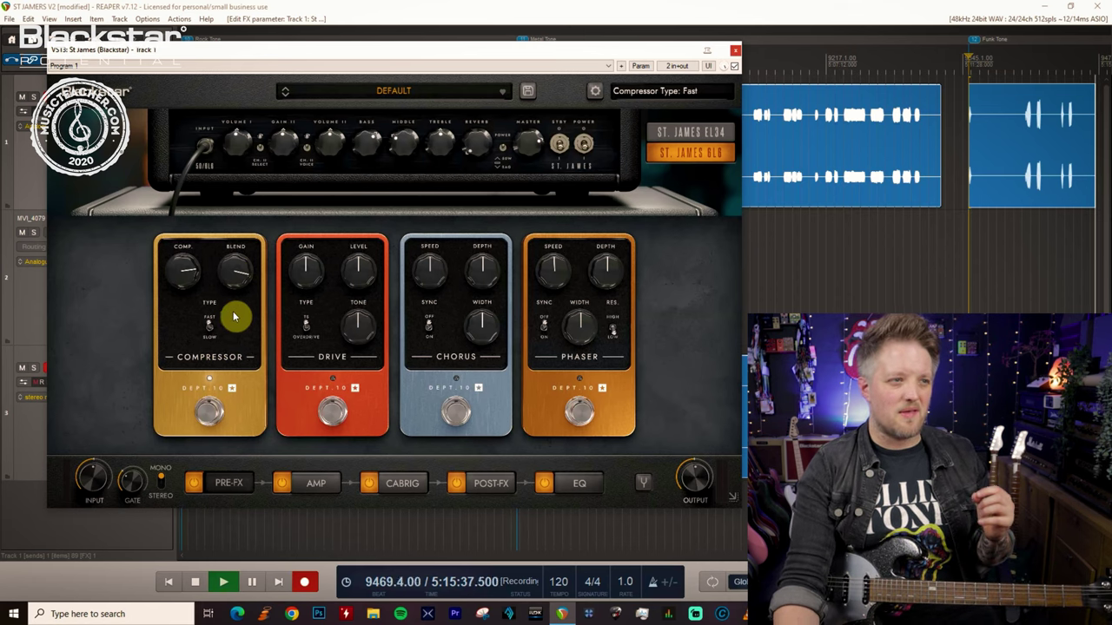
pyautogui.click(212, 412)
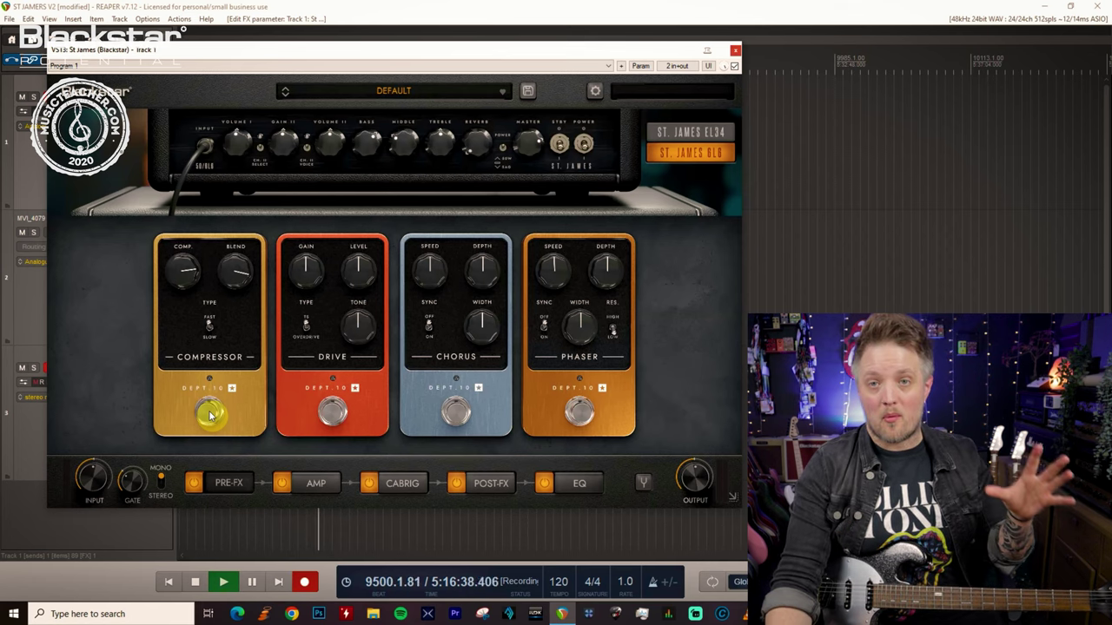
# Raise the compressor's Comp from 8.0 to 8.3 and turn the pedal back on.
pyautogui.moveTo(184, 280)
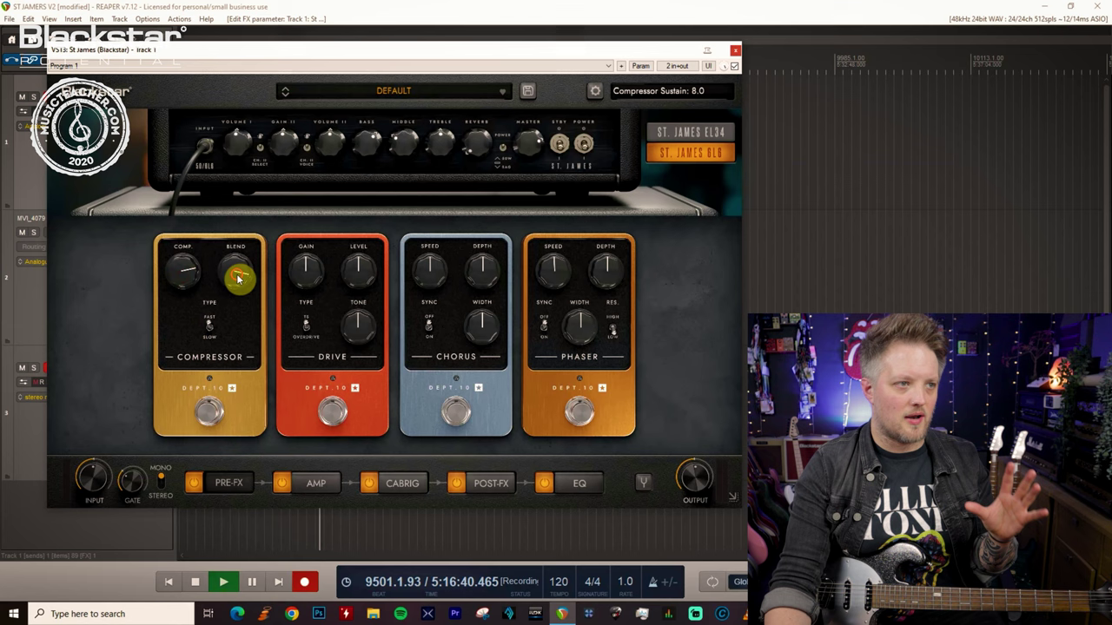
pyautogui.moveTo(186, 277); pyautogui.dragTo(186, 272)
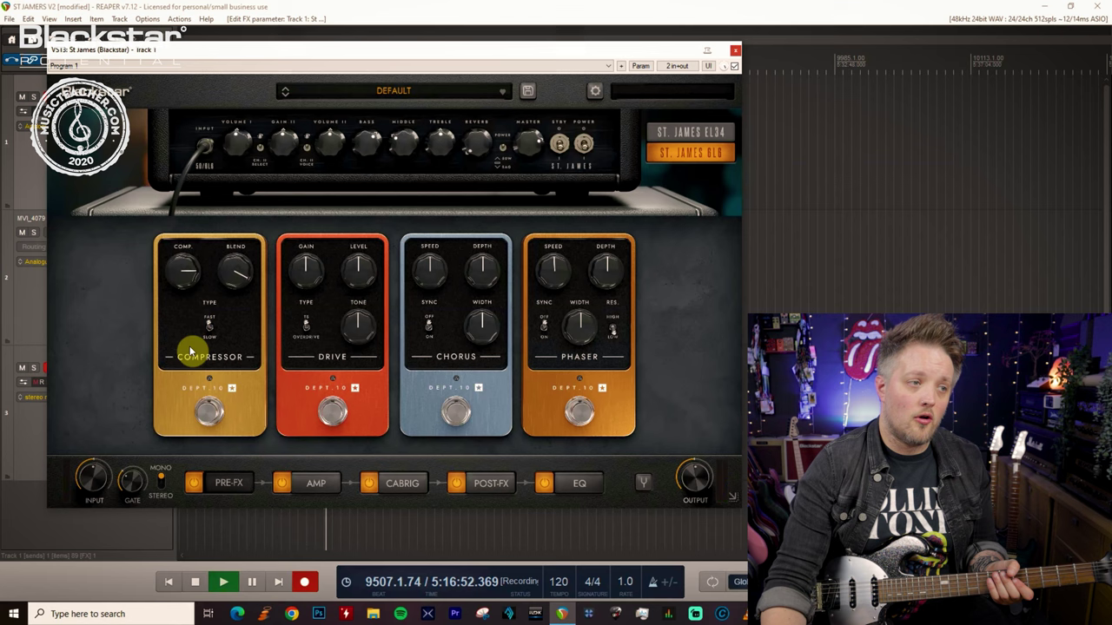
pyautogui.click(208, 407)
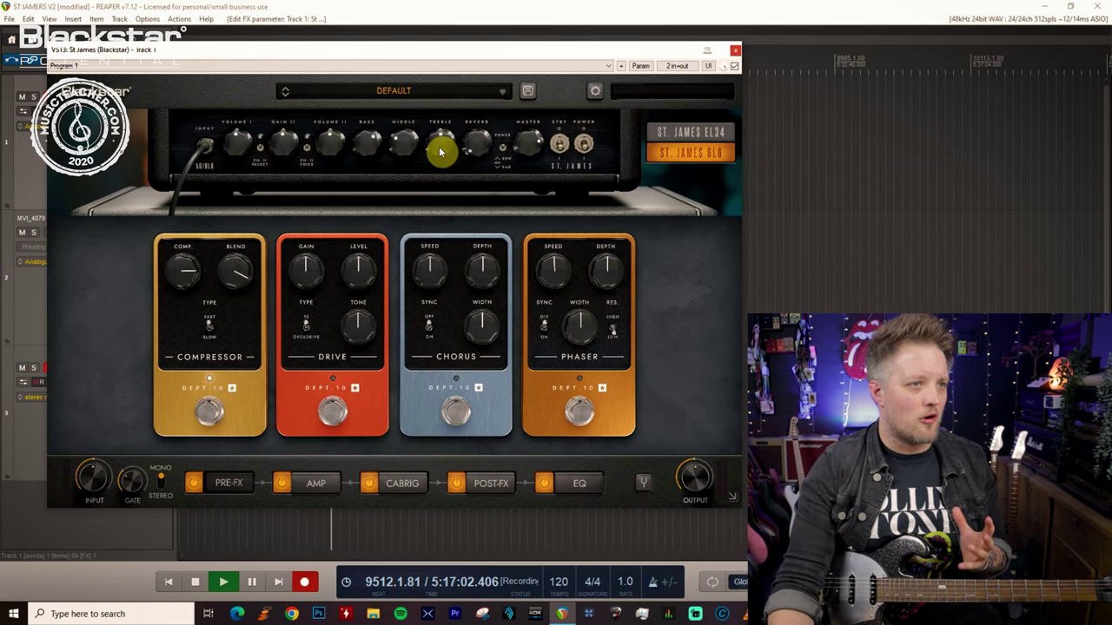
# Turn the 6L6 head's Treble down from 5.5 to about 3.9.
pyautogui.scroll(-5, 439, 149)
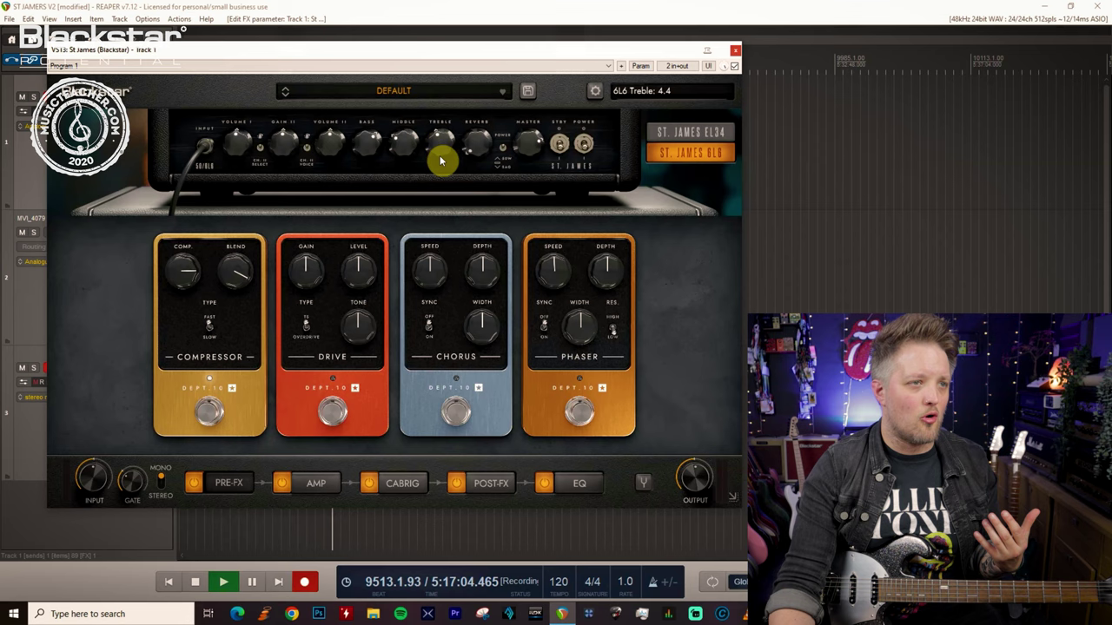
pyautogui.scroll(-1, 438, 150)
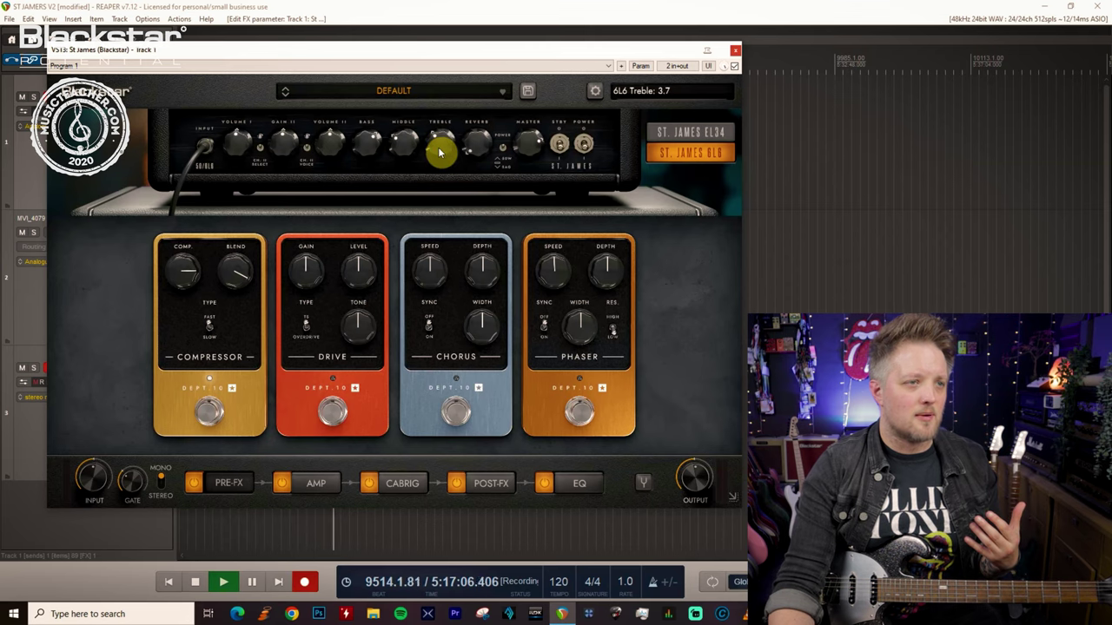
pyautogui.scroll(2, 439, 150)
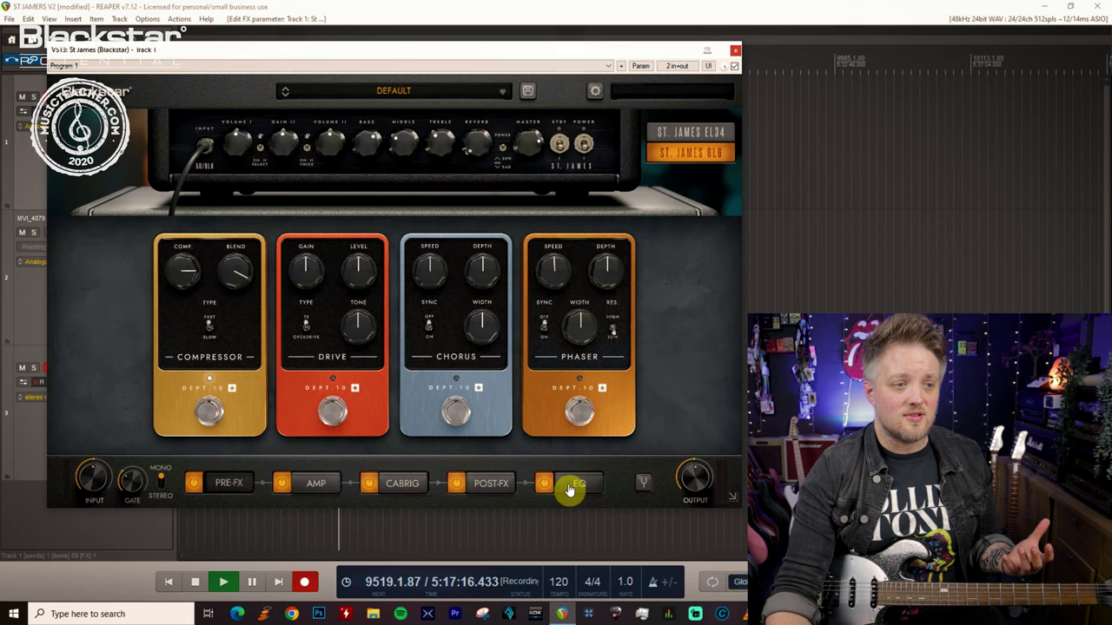
pyautogui.click(407, 487)
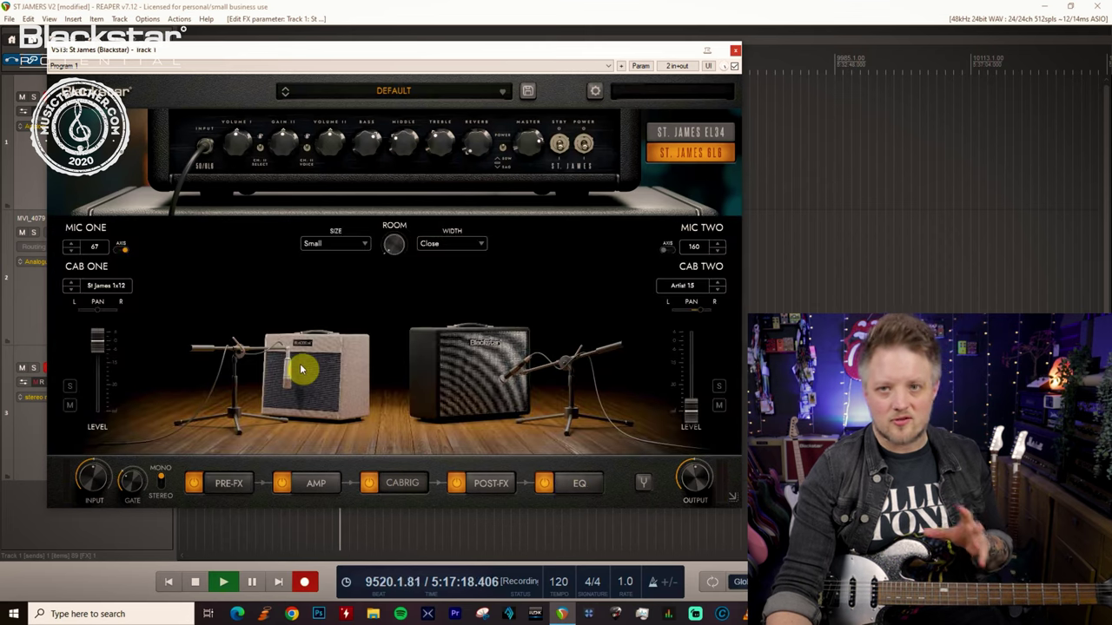
# Try the 421 Dynamic and 121 Ribbon on Mic One, then settle back on the 67 Condenser.
pyautogui.click(95, 248)
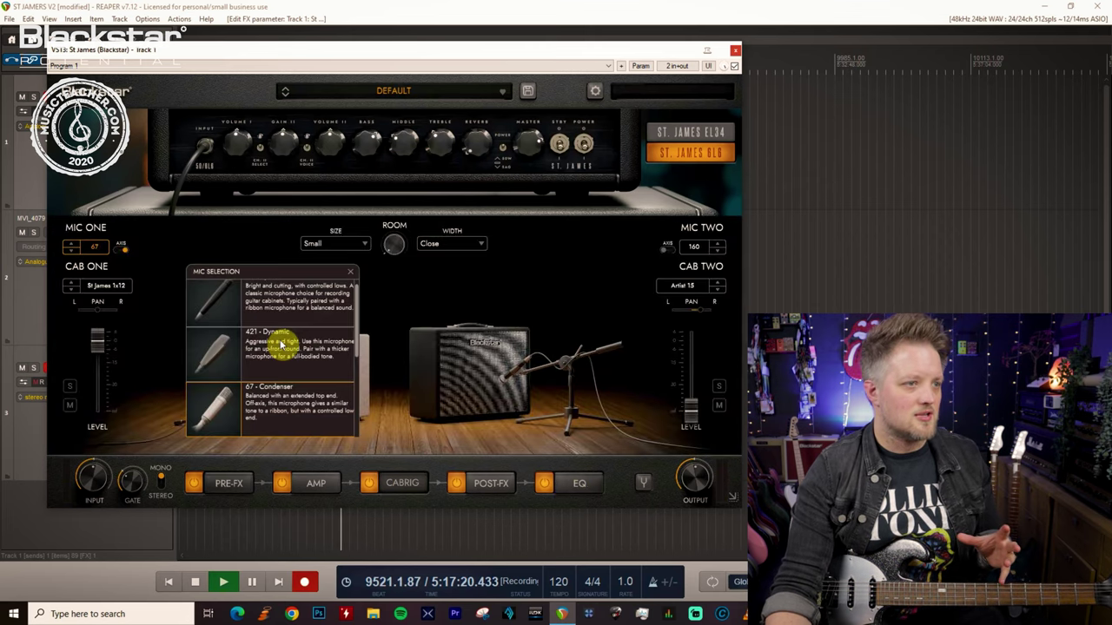
pyautogui.click(285, 363)
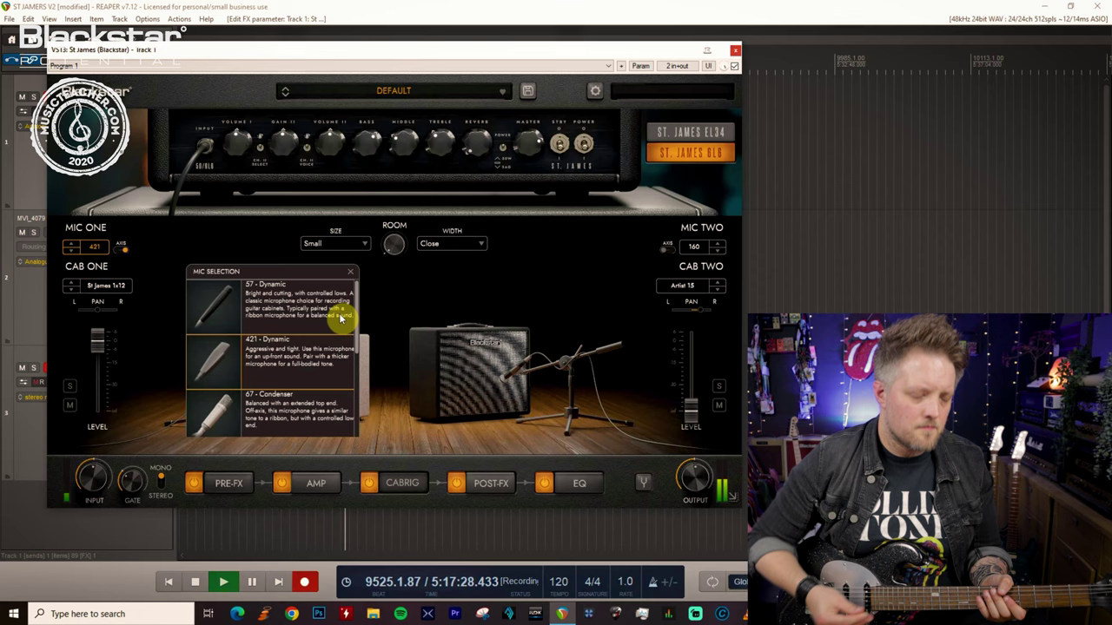
pyautogui.scroll(-3, 348, 348)
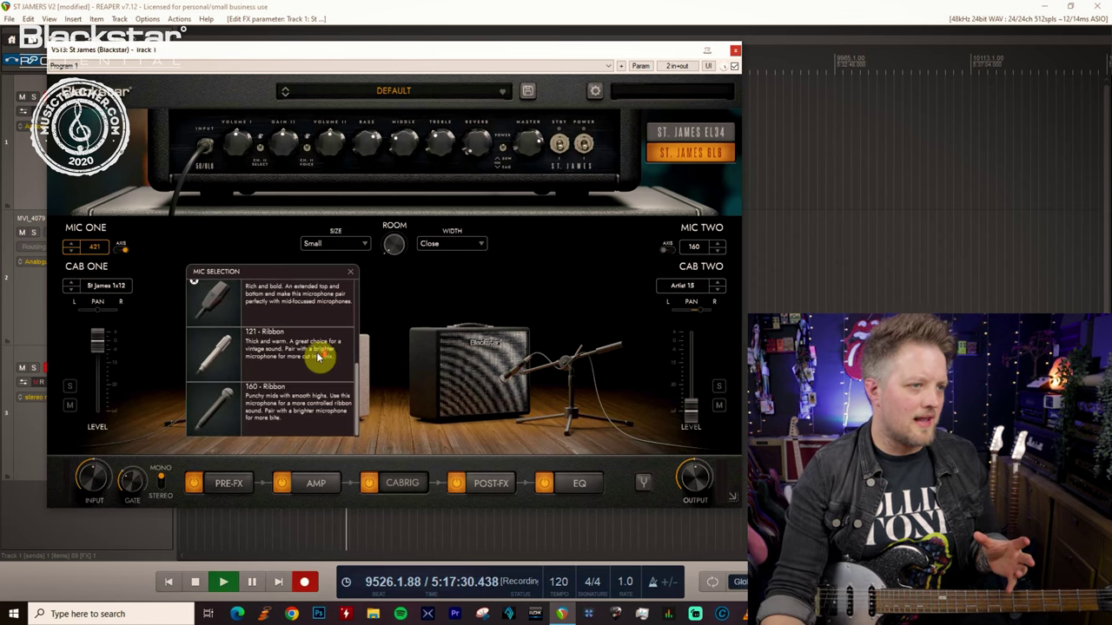
pyautogui.click(279, 352)
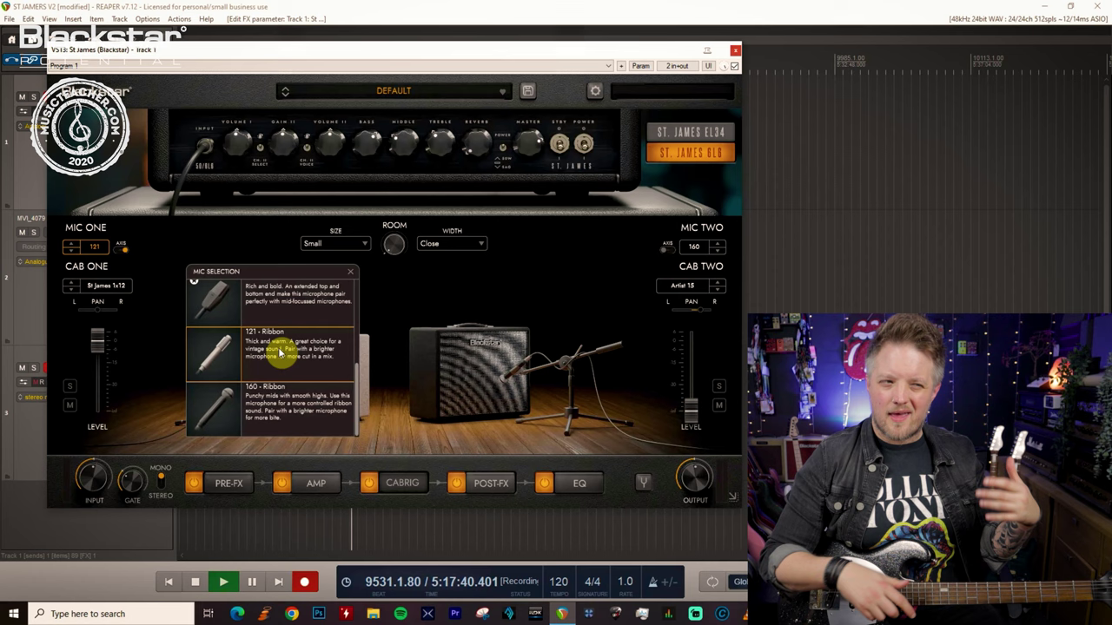
pyautogui.scroll(3, 279, 351)
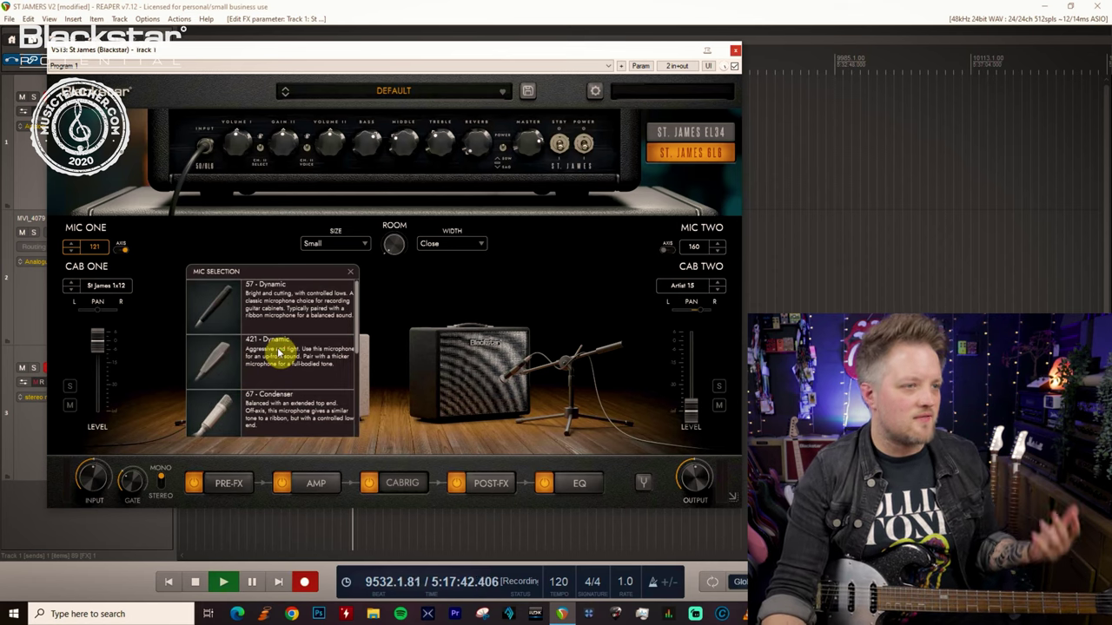
pyautogui.click(278, 410)
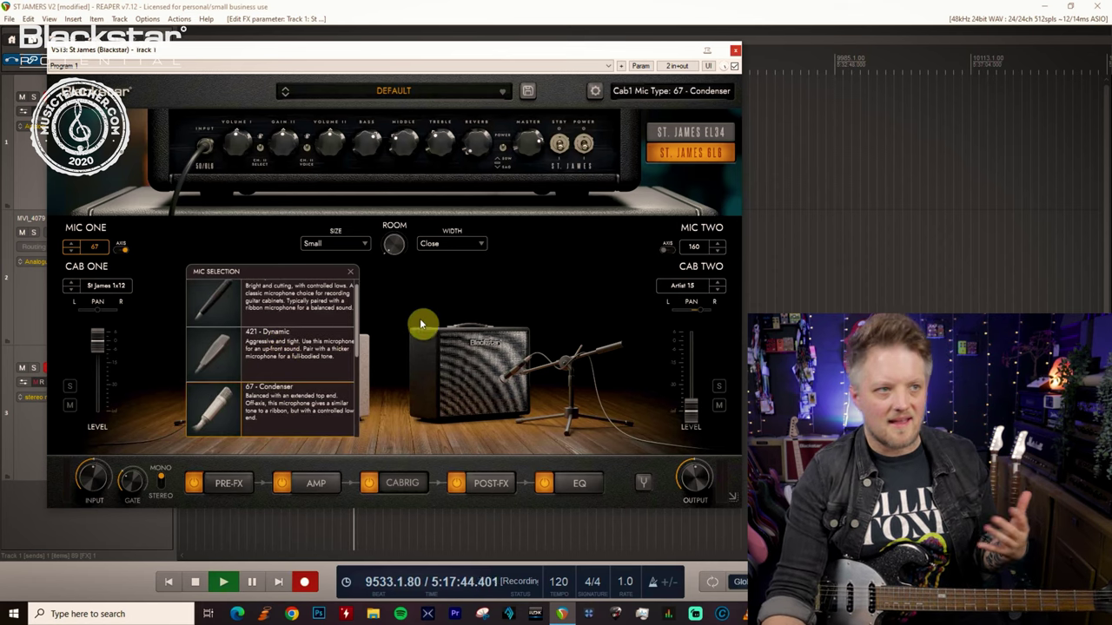
pyautogui.click(350, 272)
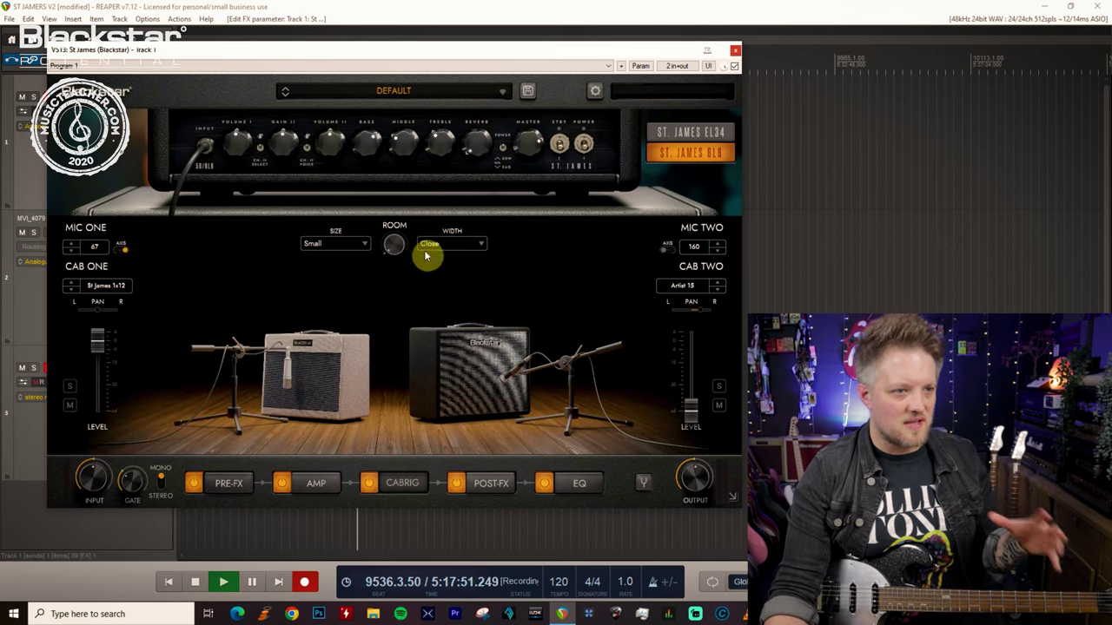
pyautogui.click(579, 483)
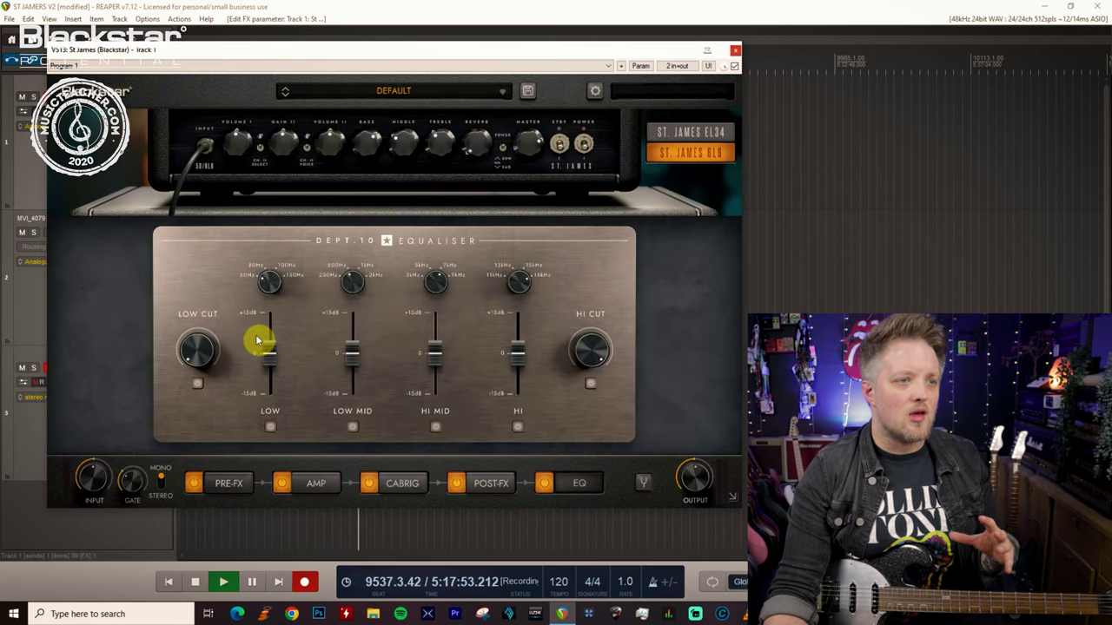
# Set the EQ's Hi Cut to about 12 kHz and Low Cut to 63.2 Hz.
pyautogui.moveTo(218, 347); pyautogui.dragTo(206, 335)
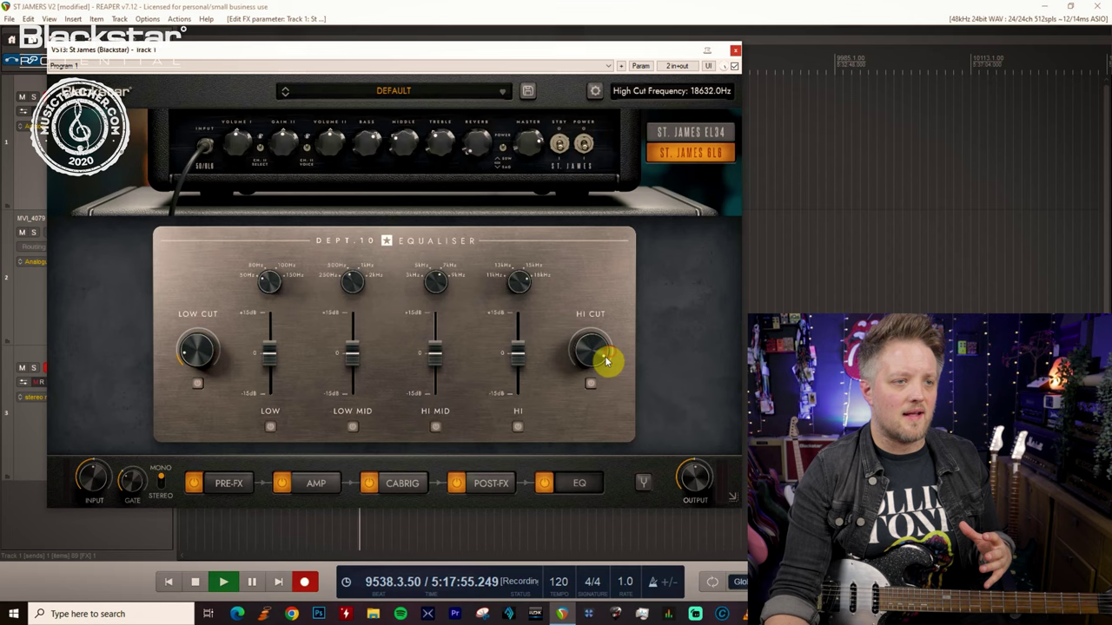
pyautogui.moveTo(606, 361)
pyautogui.mouseDown()
pyautogui.moveTo(596, 390)
pyautogui.moveTo(590, 365)
pyautogui.mouseUp()
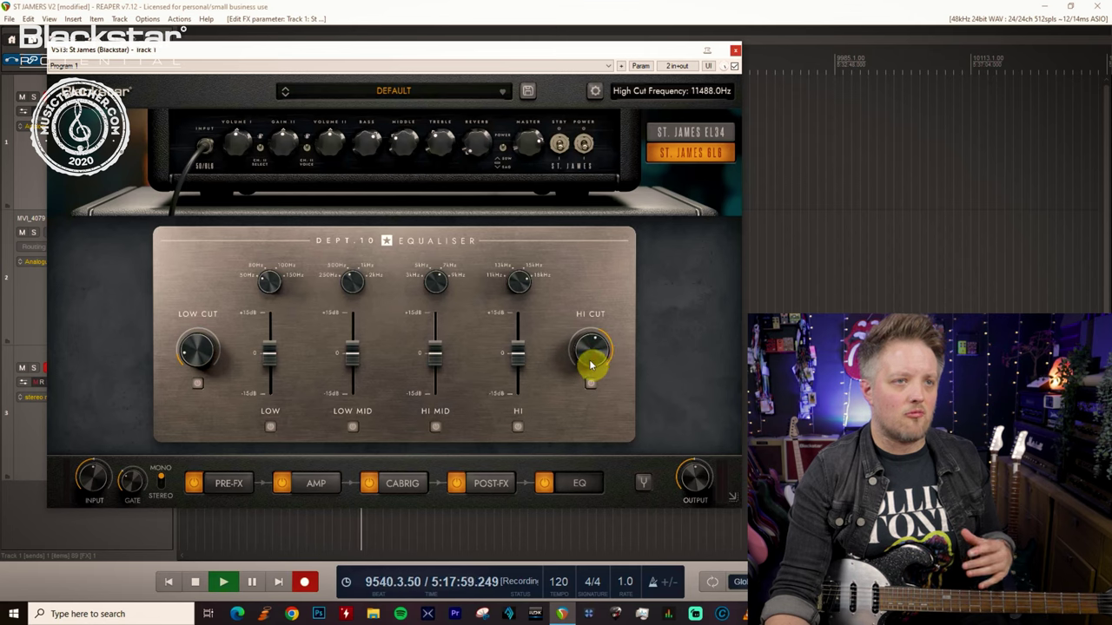
pyautogui.moveTo(196, 350)
pyautogui.mouseDown()
pyautogui.moveTo(184, 352)
pyautogui.moveTo(195, 344)
pyautogui.mouseUp()
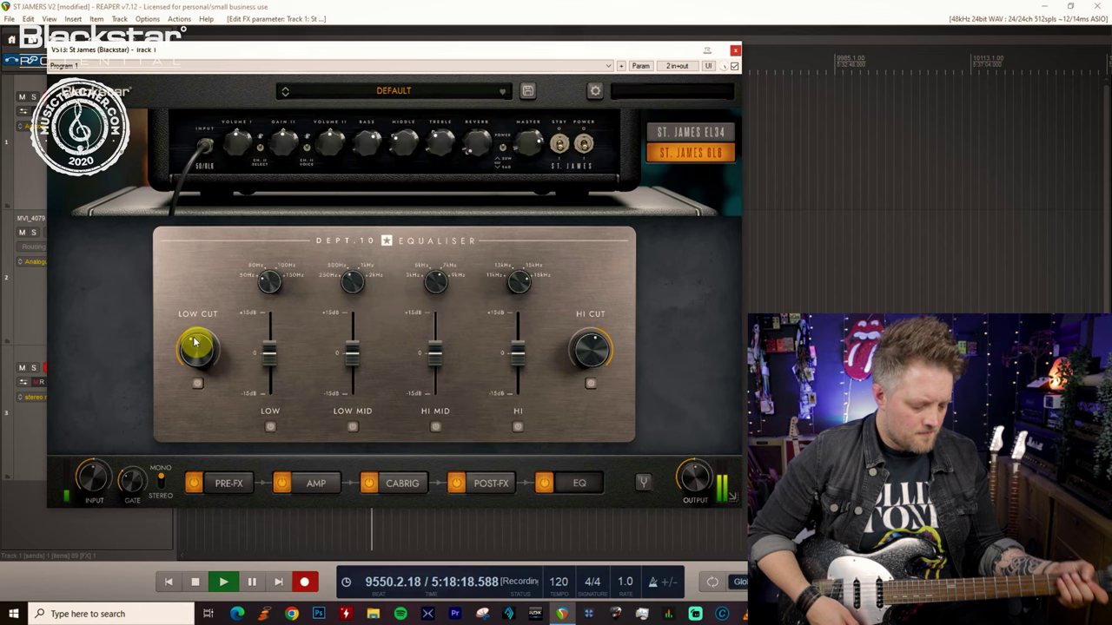
pyautogui.click(295, 485)
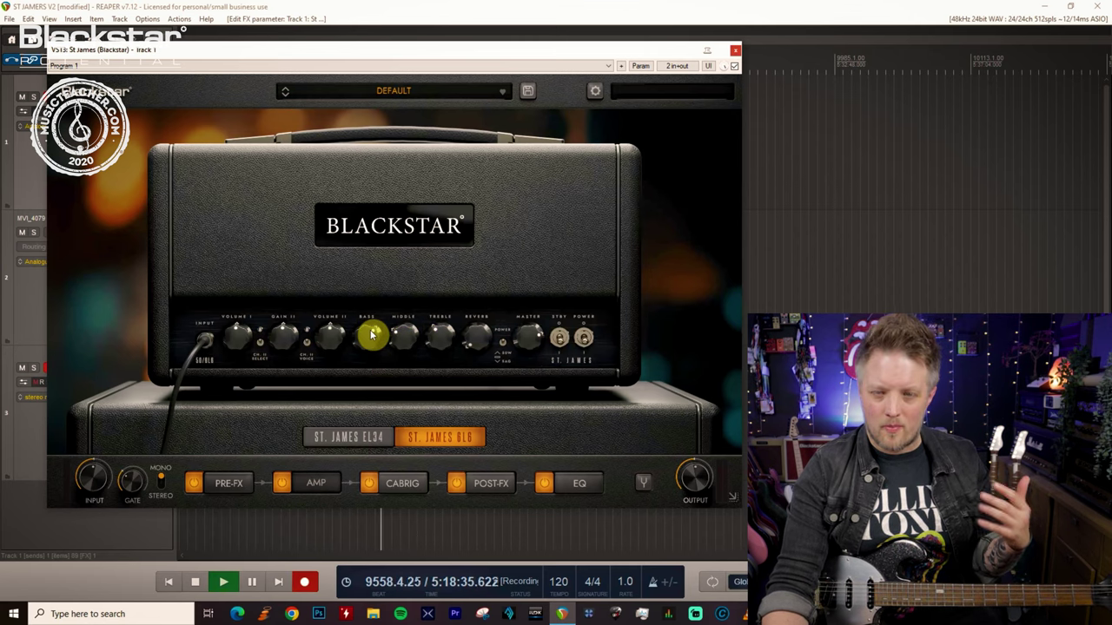
# Review the EQ and pre-effects pedals, then return to the cab rig page.
pyautogui.click(566, 485)
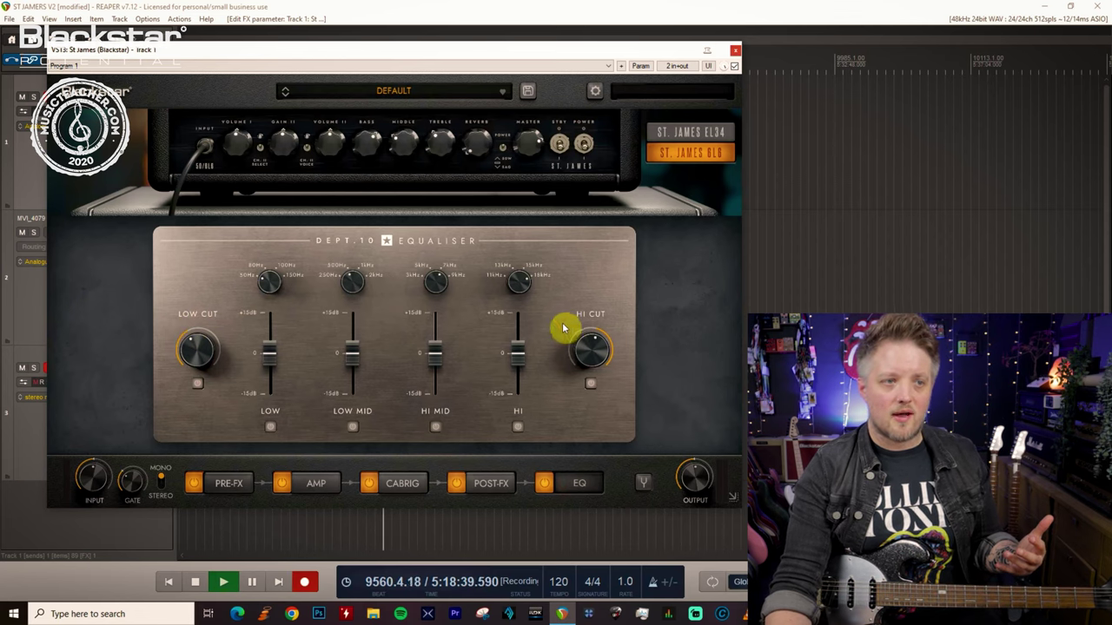
pyautogui.click(217, 484)
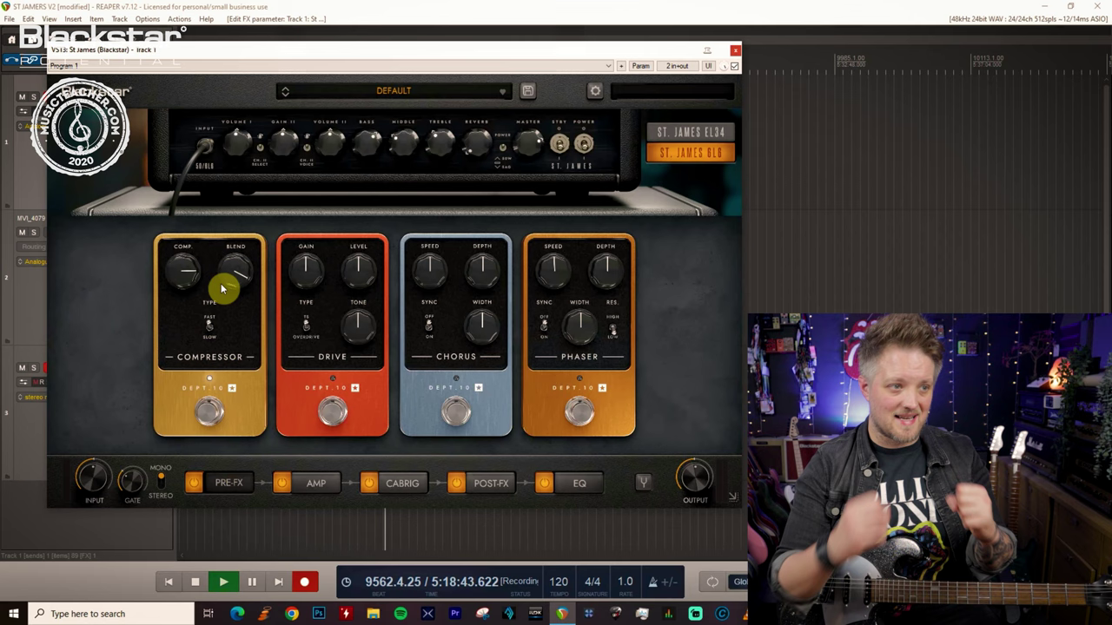
pyautogui.click(402, 488)
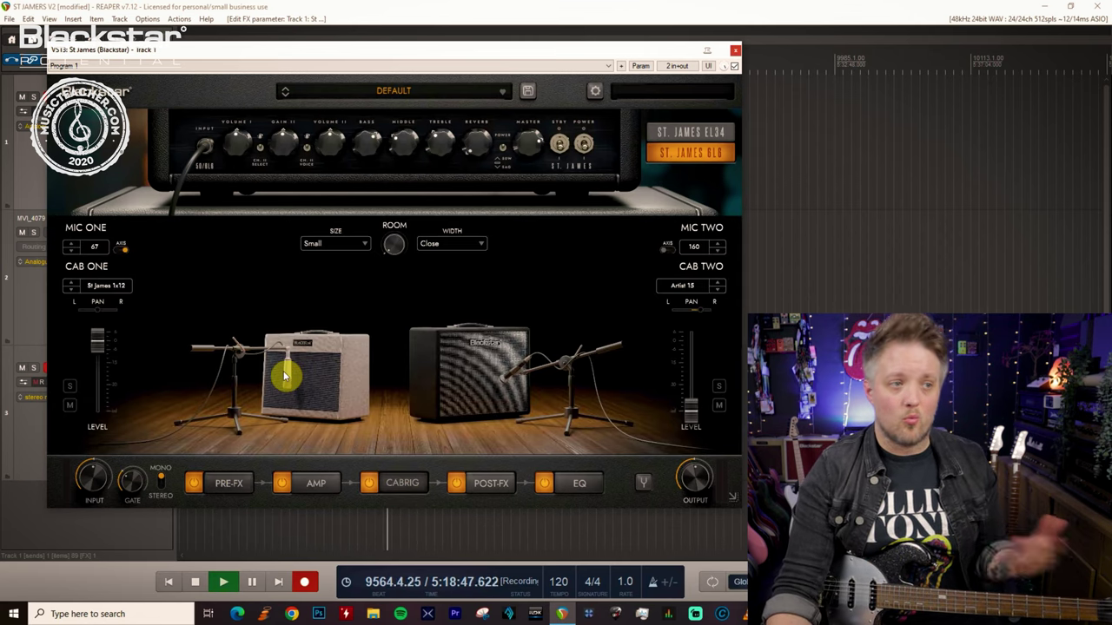
# Try the 57 dynamic mic on Cab One.
pyautogui.click(94, 250)
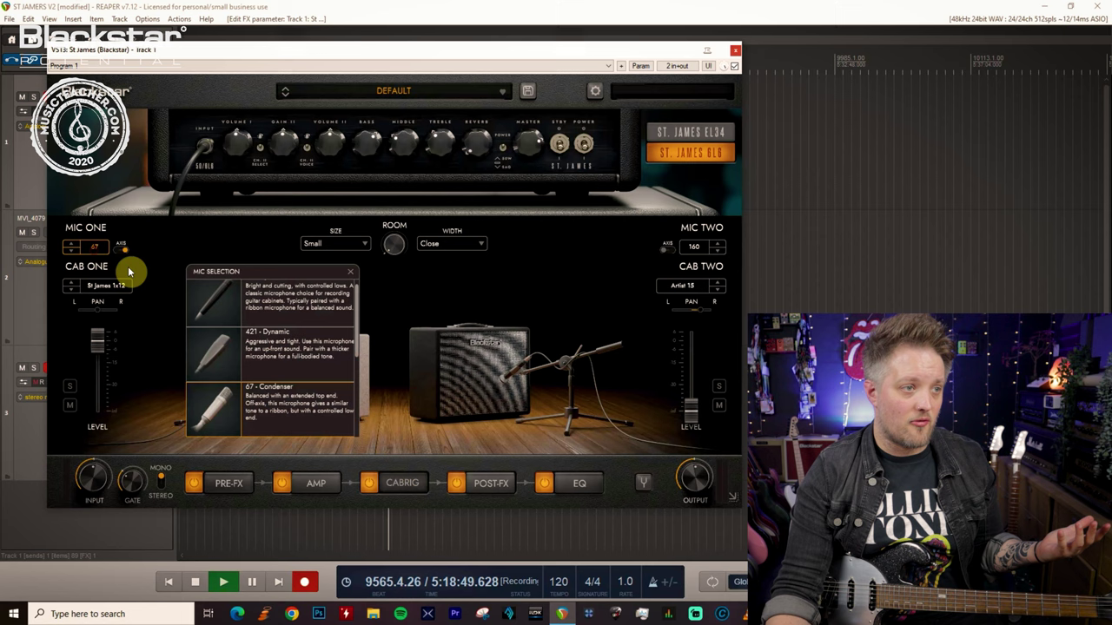
pyautogui.scroll(-2, 303, 354)
pyautogui.scroll(2, 287, 304)
pyautogui.click(289, 304)
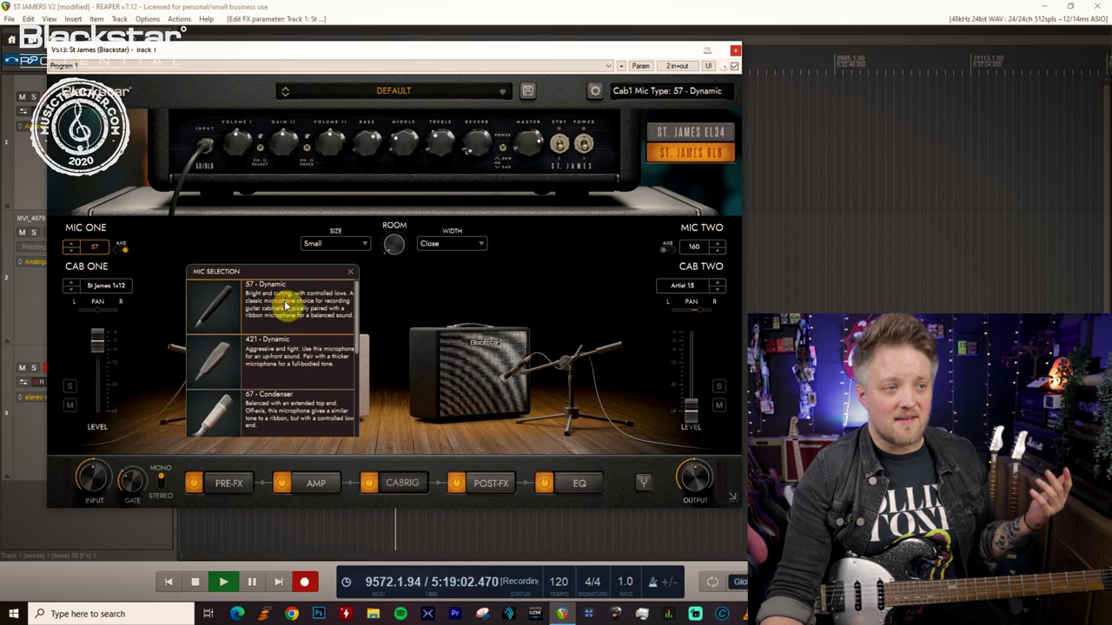
pyautogui.click(350, 274)
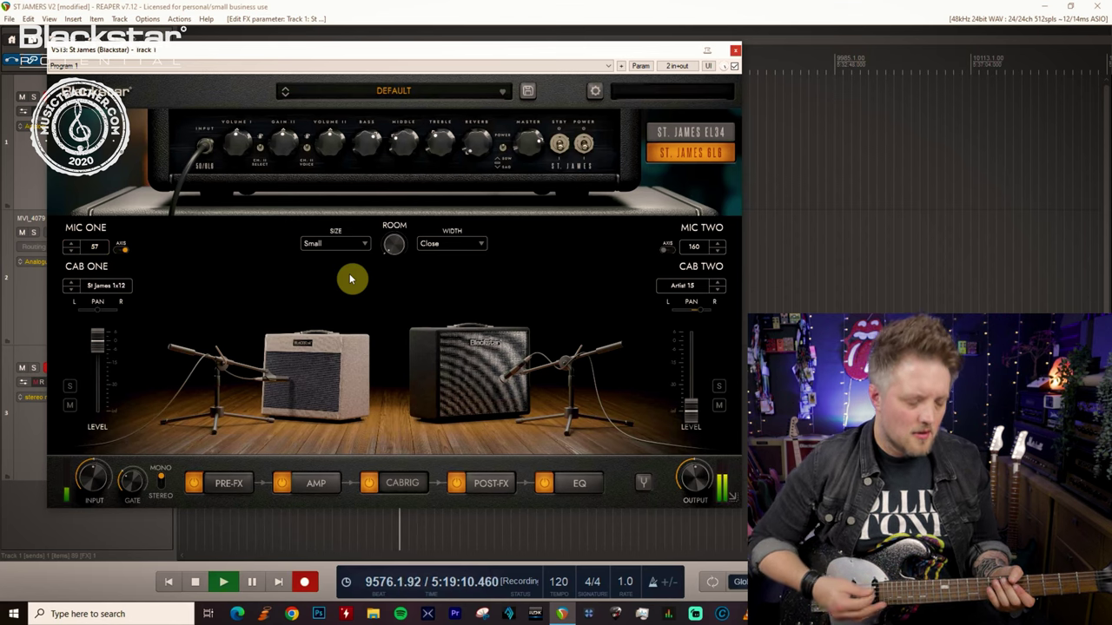
# Audition the 160 Ribbon, settle on the 421 Dynamic for Cab One, and engage the Chorus pedal.
pyautogui.click(97, 247)
pyautogui.scroll(-3, 281, 367)
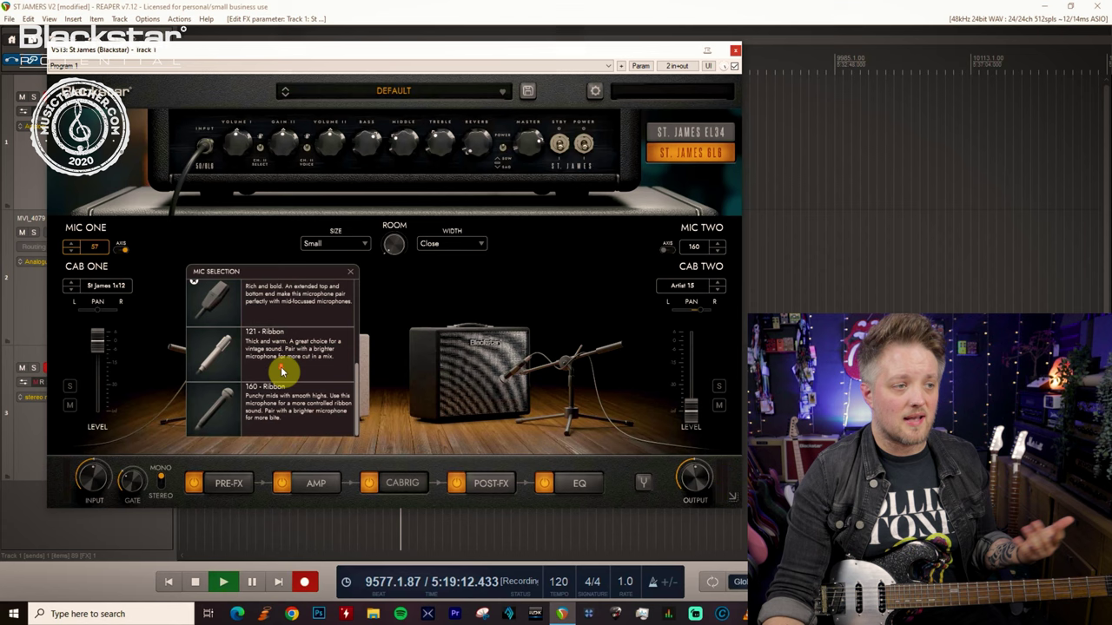
pyautogui.click(286, 395)
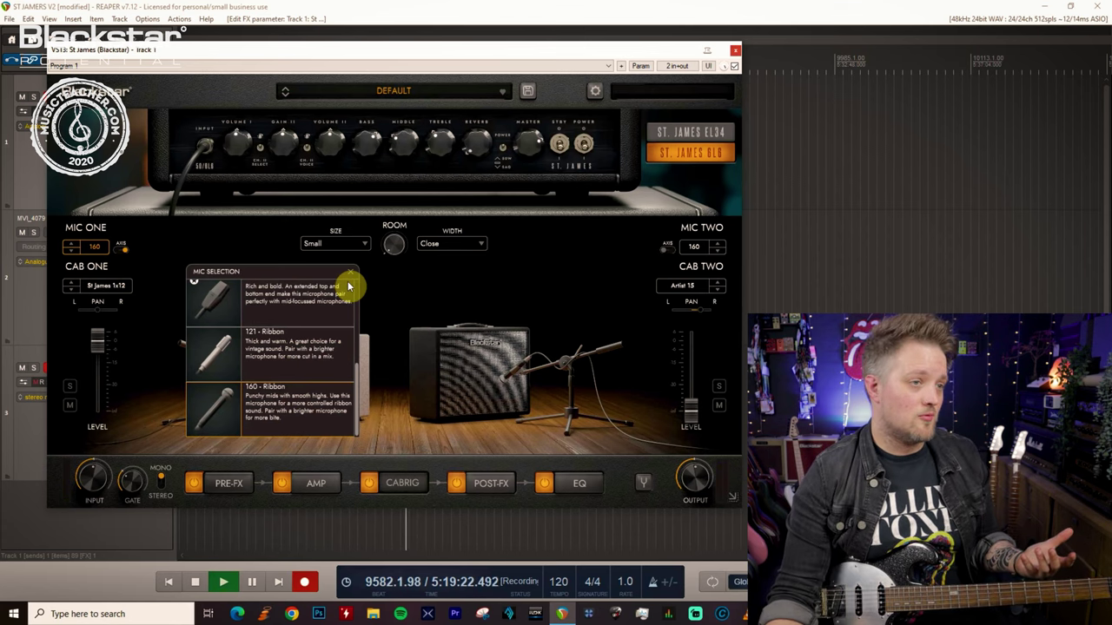
pyautogui.scroll(3, 345, 296)
pyautogui.click(309, 376)
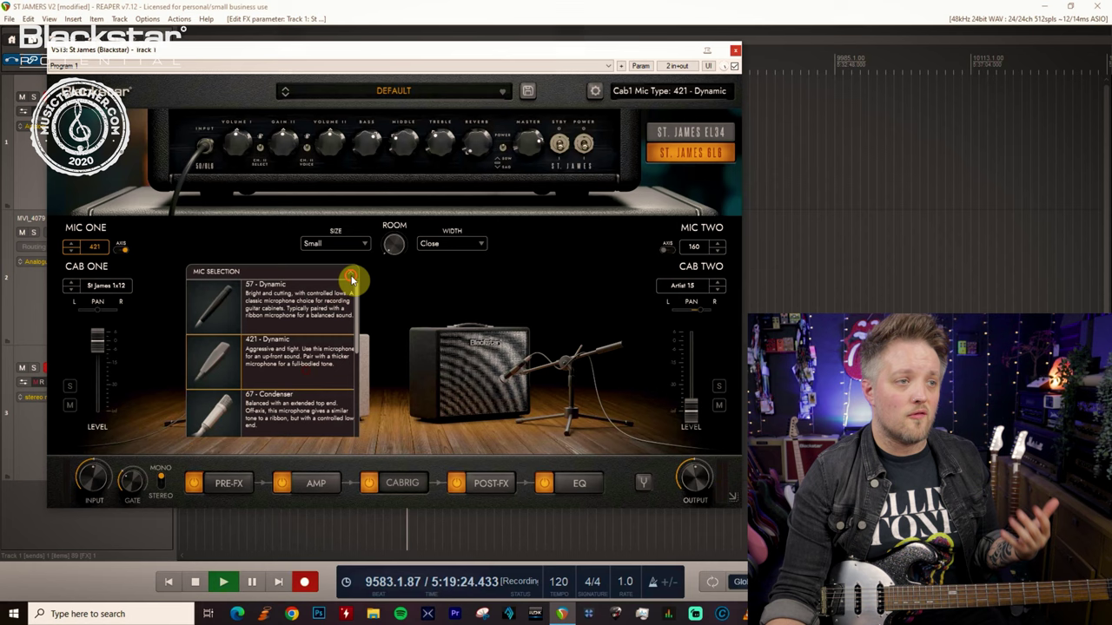
pyautogui.click(348, 272)
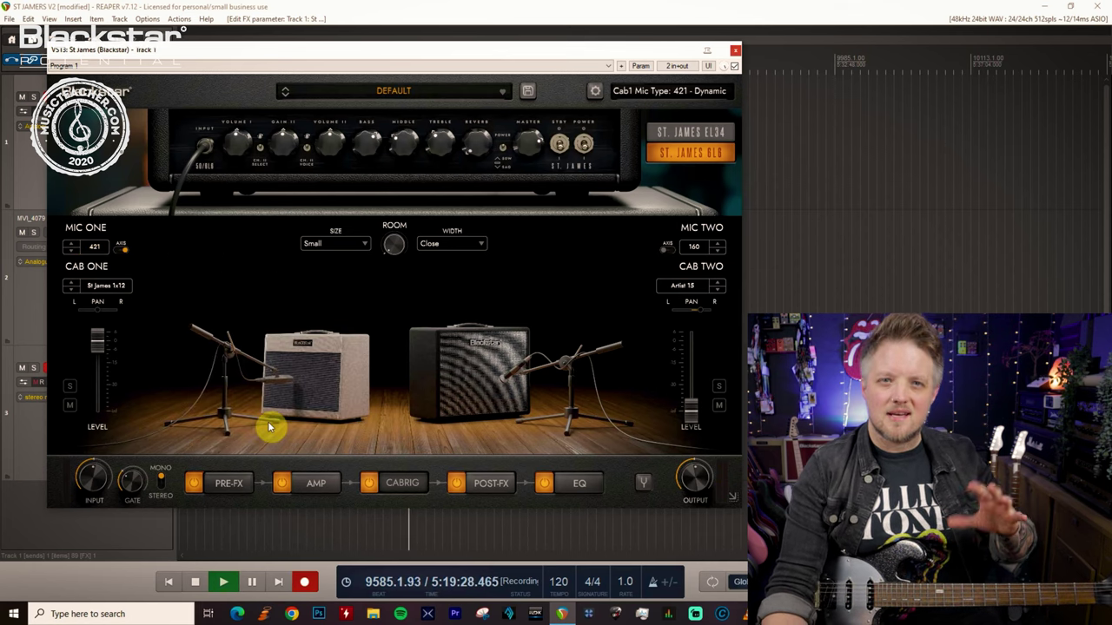
pyautogui.click(229, 483)
pyautogui.click(455, 415)
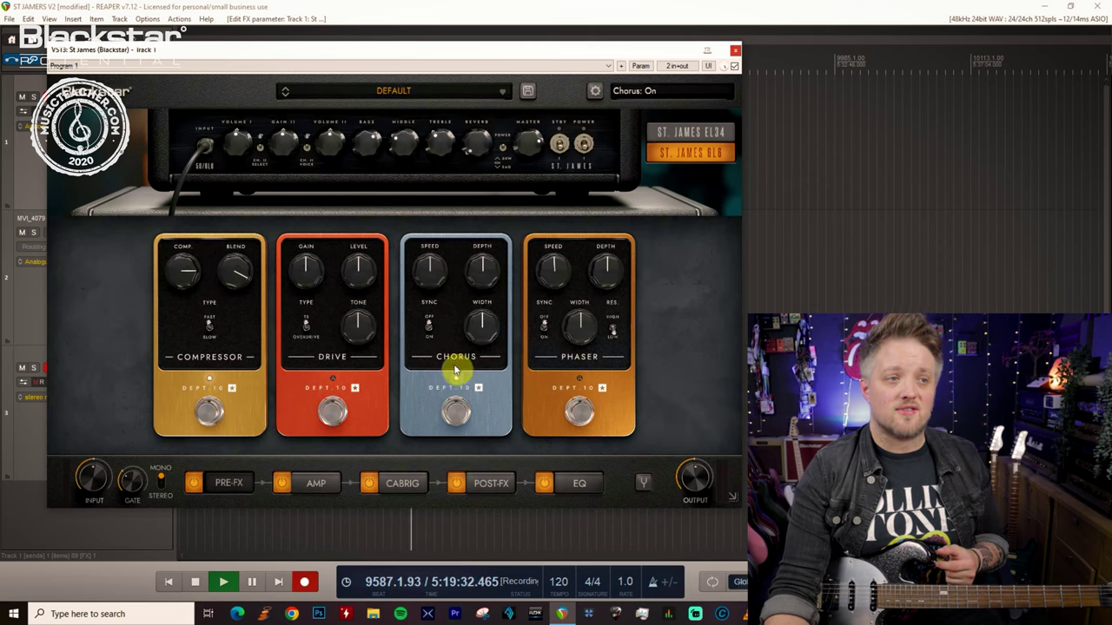
# Turn the Chorus Speed knob down to about 1.0.
pyautogui.moveTo(429, 264); pyautogui.dragTo(462, 318)
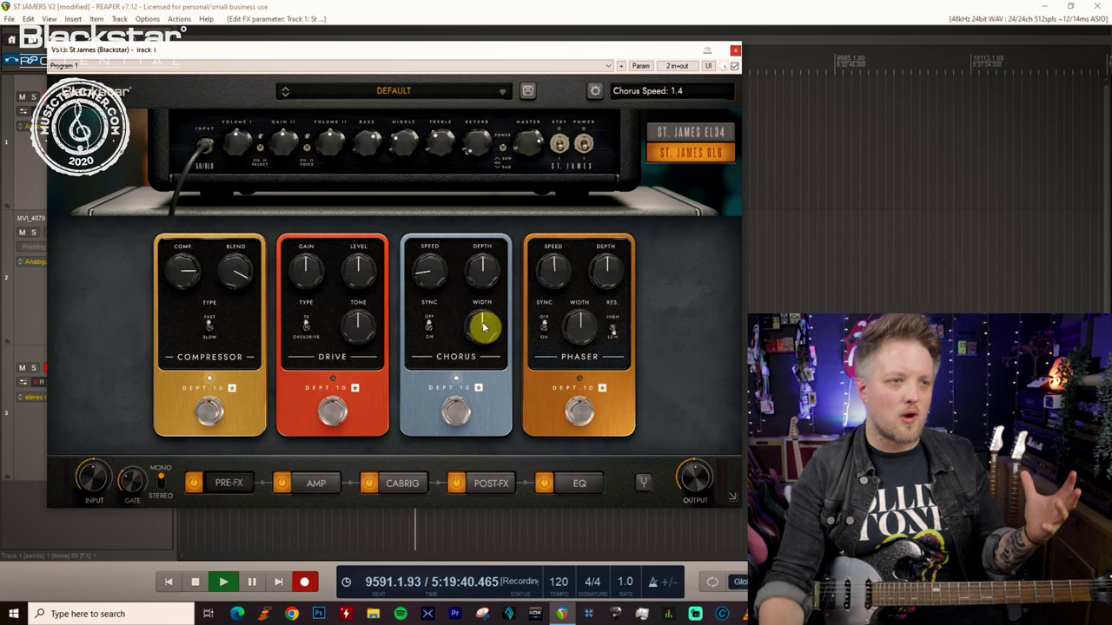
pyautogui.scroll(-5, 440, 287)
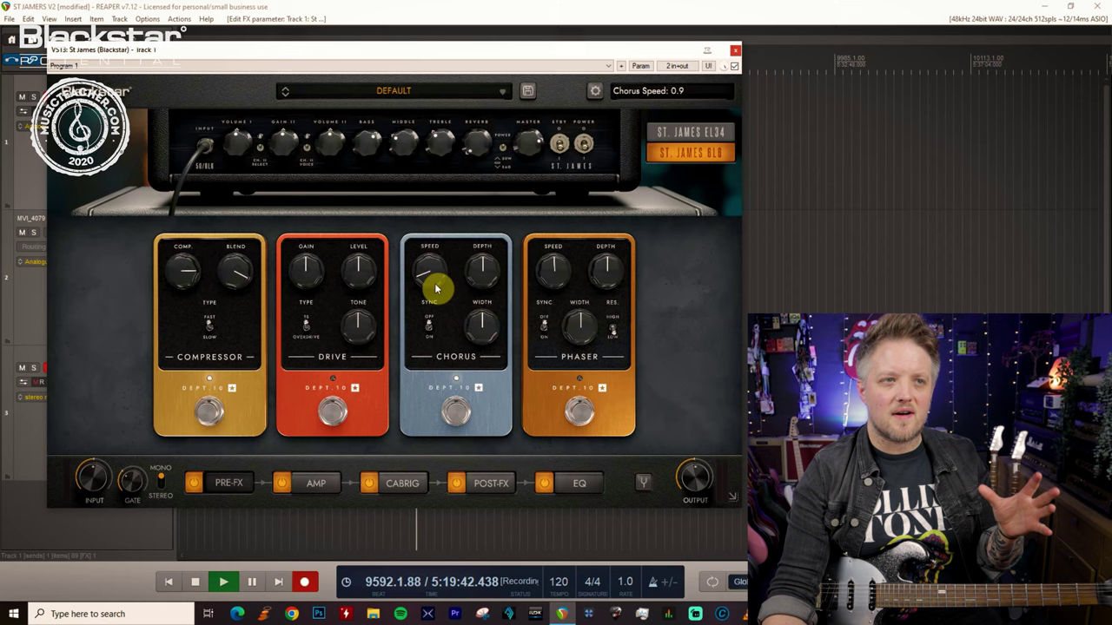
pyautogui.scroll(-1, 436, 287)
pyautogui.scroll(2, 434, 285)
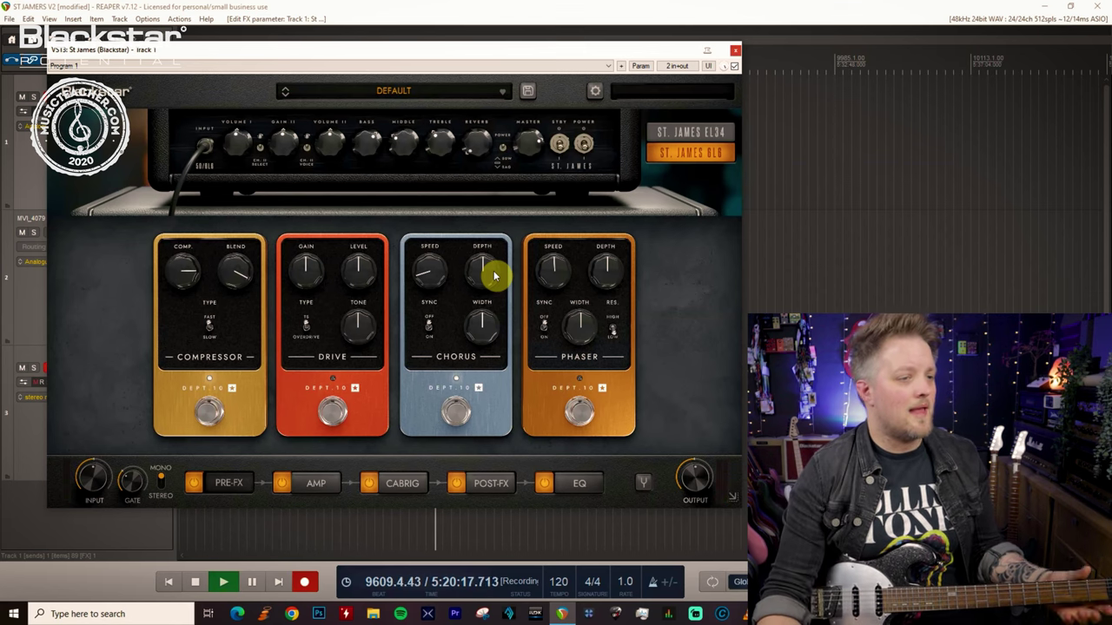
# Set the post-effects Reverb to Plate and raise its Mix toward 4.0.
pyautogui.click(491, 485)
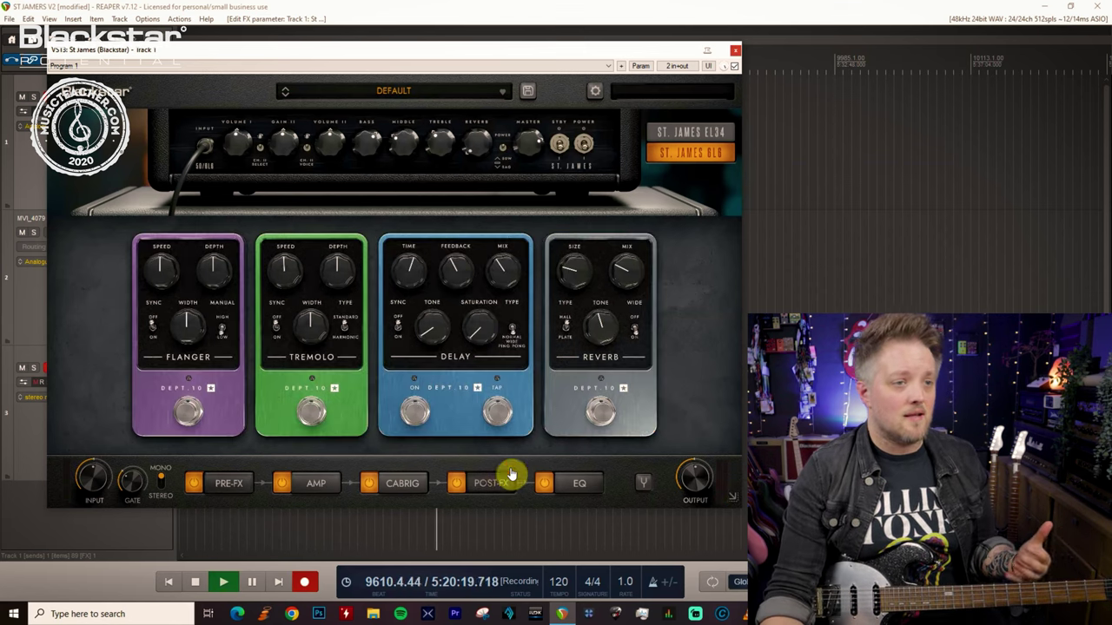
pyautogui.click(566, 334)
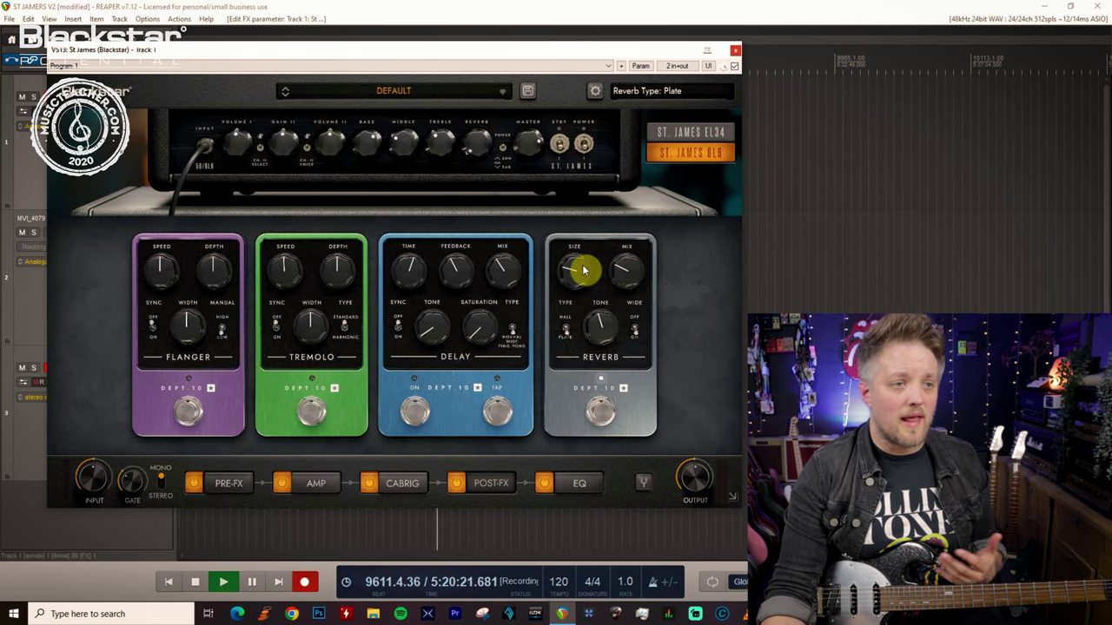
pyautogui.scroll(2, 578, 269)
pyautogui.scroll(-2, 578, 270)
pyautogui.scroll(5, 627, 268)
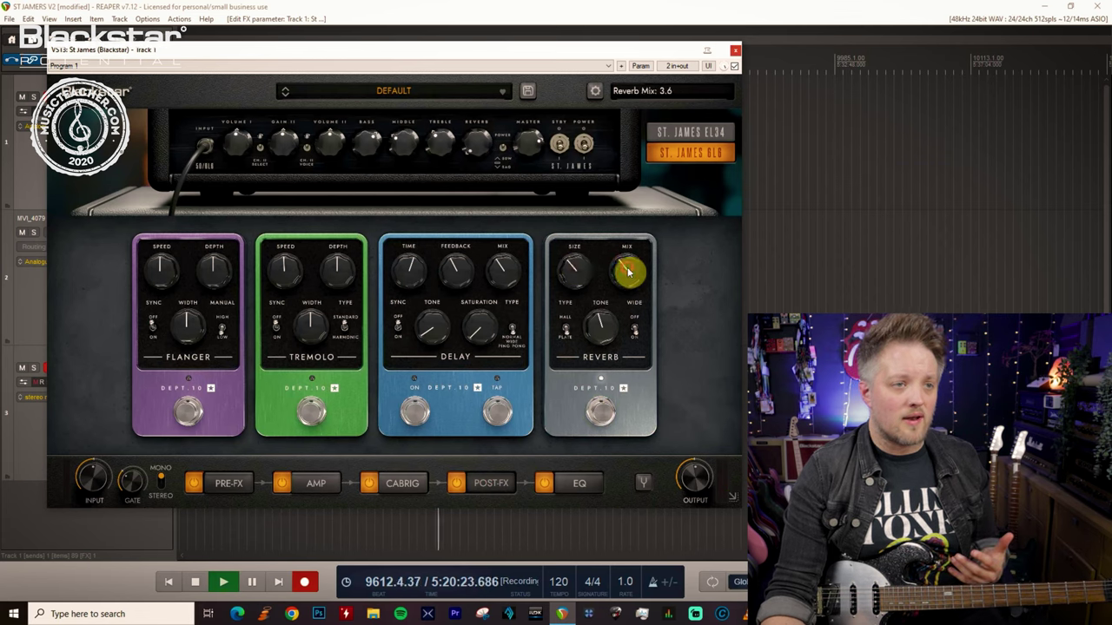